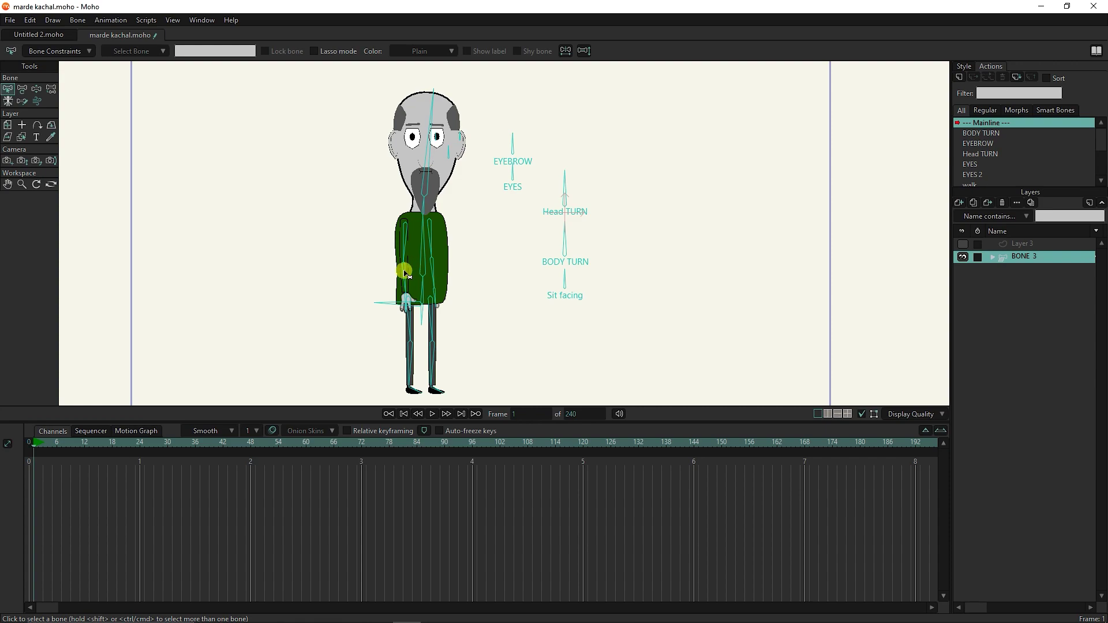
With Manipulate Bones, swing the left and right arm bones outward at frame 1 to create keys
{"action": "left_click", "coordinate": [38, 89]}
{"action": "left_click_drag", "start_coordinate": [406, 261], "coordinate": [369, 257]}
{"action": "left_click", "coordinate": [67, 447]}
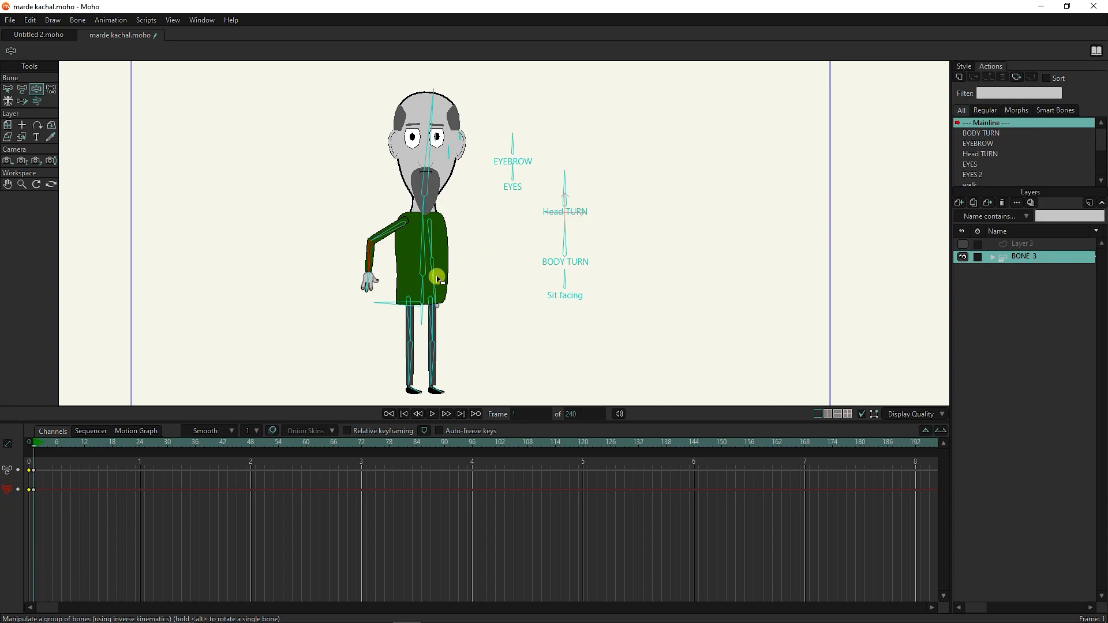
{"action": "mouse_move", "coordinate": [436, 267]}
{"action": "left_mouse_down"}
{"action": "mouse_move", "coordinate": [470, 262]}
{"action": "mouse_move", "coordinate": [467, 252]}
{"action": "mouse_move", "coordinate": [472, 265]}
{"action": "left_mouse_up"}
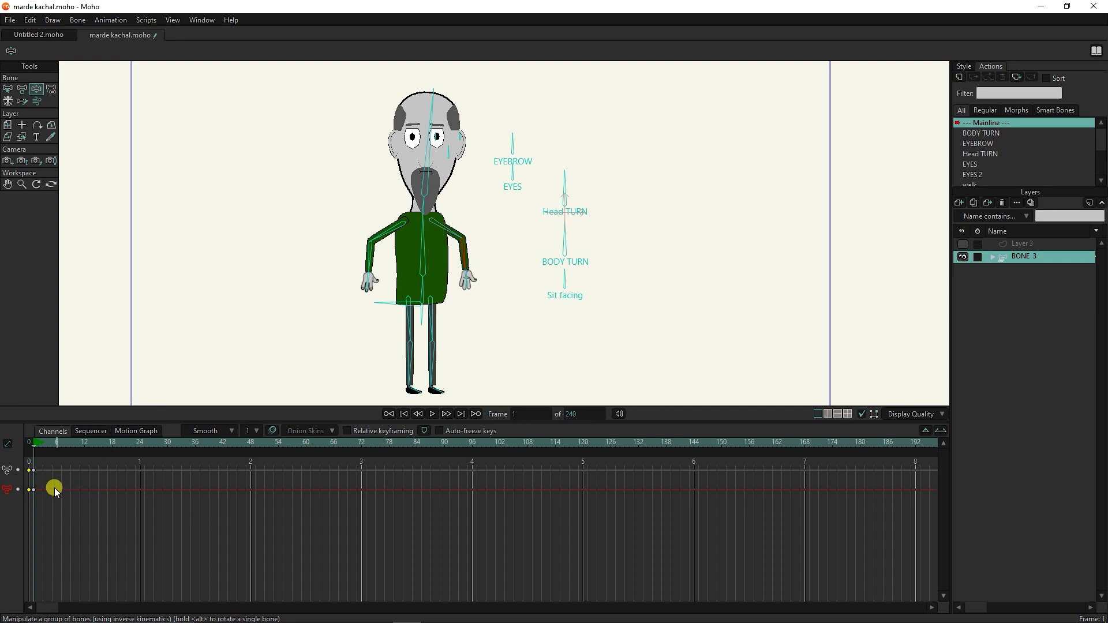
{"action": "left_click_drag", "start_coordinate": [39, 478], "coordinate": [42, 485]}
{"action": "mouse_move", "coordinate": [464, 141]}
{"action": "left_mouse_down"}
{"action": "mouse_move", "coordinate": [494, 154]}
{"action": "mouse_move", "coordinate": [428, 173]}
{"action": "left_mouse_up"}
At frame 12, raise both arms and turn the Head TURN bone so the head faces right
{"action": "left_click", "coordinate": [428, 173]}
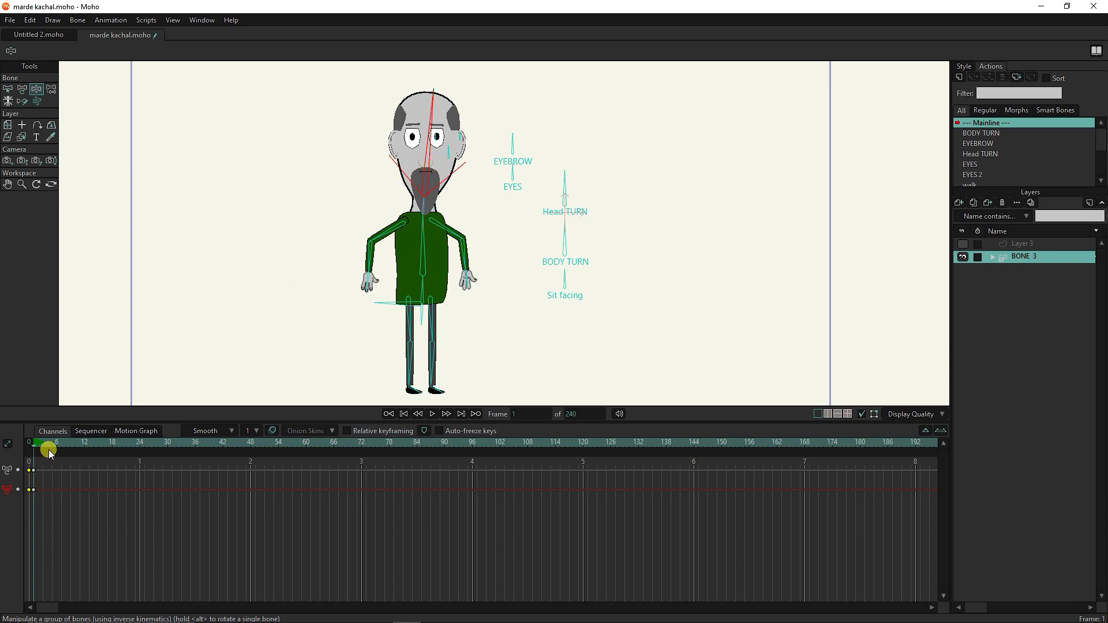
{"action": "left_click_drag", "start_coordinate": [49, 450], "coordinate": [85, 449]}
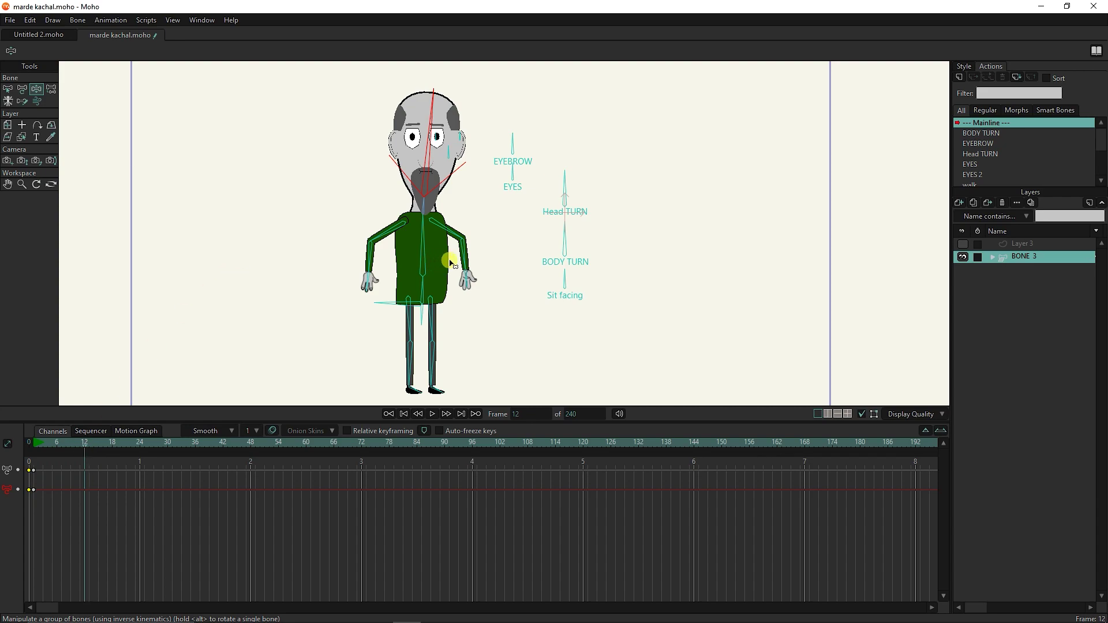
{"action": "left_click_drag", "start_coordinate": [460, 250], "coordinate": [507, 213]}
{"action": "left_click_drag", "start_coordinate": [368, 282], "coordinate": [461, 209]}
{"action": "left_click", "coordinate": [196, 355]}
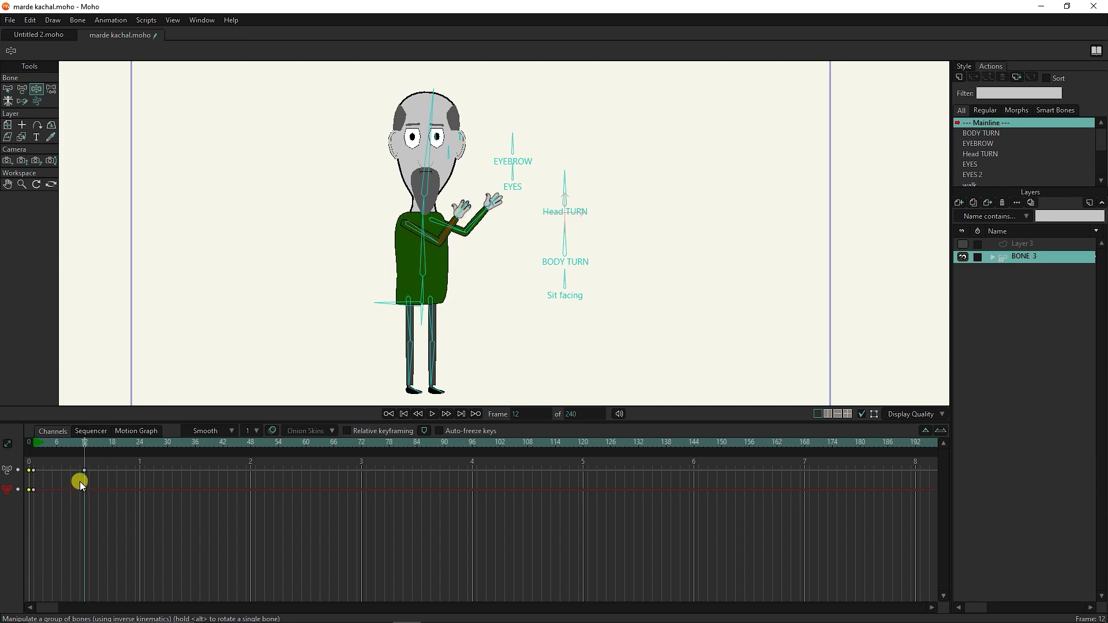
{"action": "left_click", "coordinate": [469, 168]}
{"action": "left_click_drag", "start_coordinate": [564, 180], "coordinate": [609, 221]}
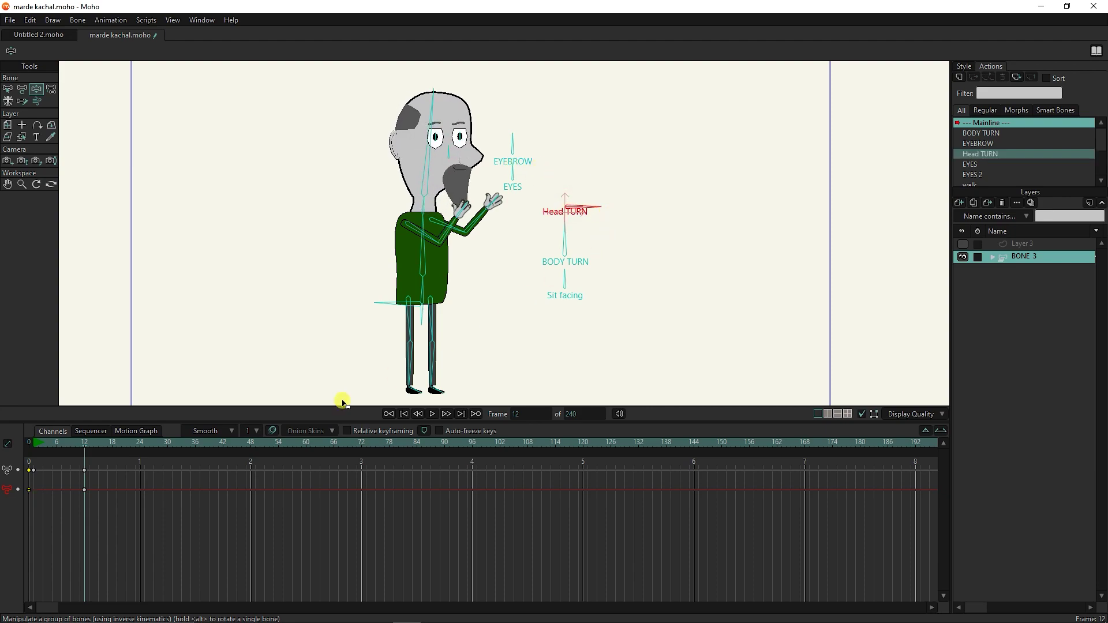
{"action": "left_click", "coordinate": [99, 471]}
Scrub between frames 4 and 12 to preview, then marquee-select all the recorded keyframes
{"action": "left_click", "coordinate": [46, 452]}
{"action": "left_click", "coordinate": [36, 454]}
{"action": "left_click", "coordinate": [81, 454]}
{"action": "left_click_drag", "start_coordinate": [88, 449], "coordinate": [33, 456]}
{"action": "left_click", "coordinate": [74, 472]}
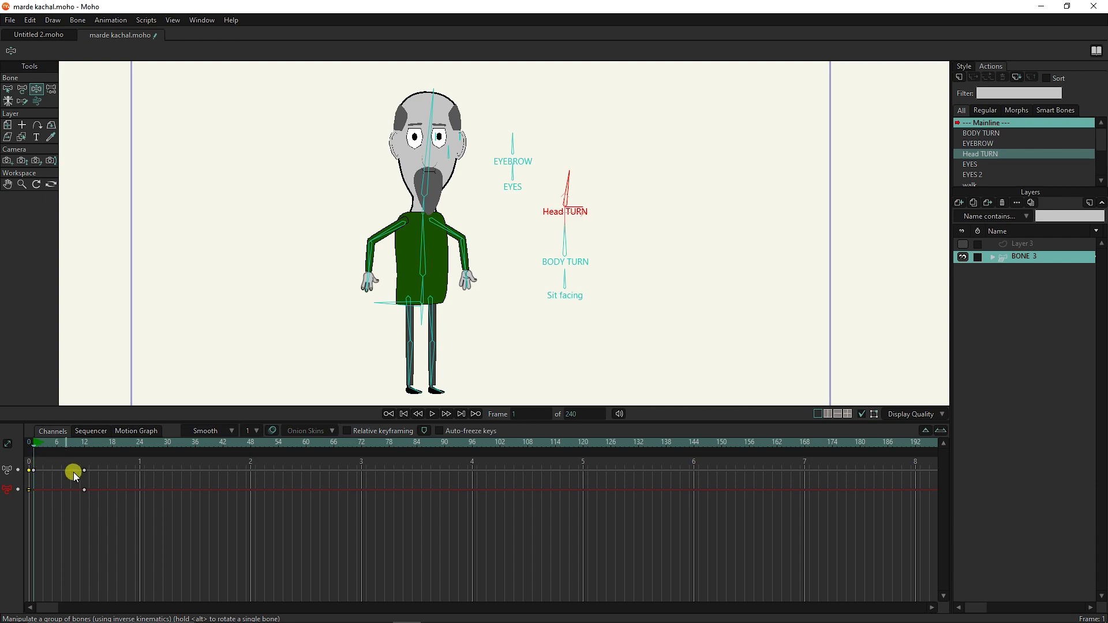
{"action": "left_click_drag", "start_coordinate": [100, 463], "coordinate": [8, 508]}
Delete the selected arm and head keyframes
{"action": "key", "text": "Delete"}
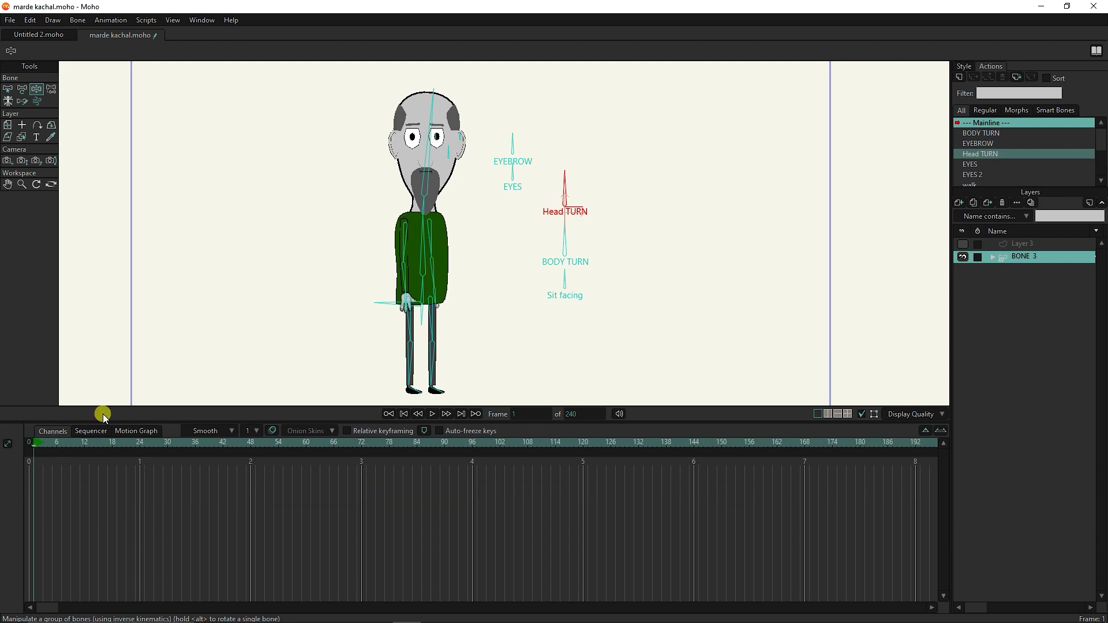
{"action": "scroll", "coordinate": [422, 250], "scroll_direction": "up", "scroll_amount": 1}
{"action": "scroll", "coordinate": [422, 250], "scroll_direction": "up", "scroll_amount": 1}
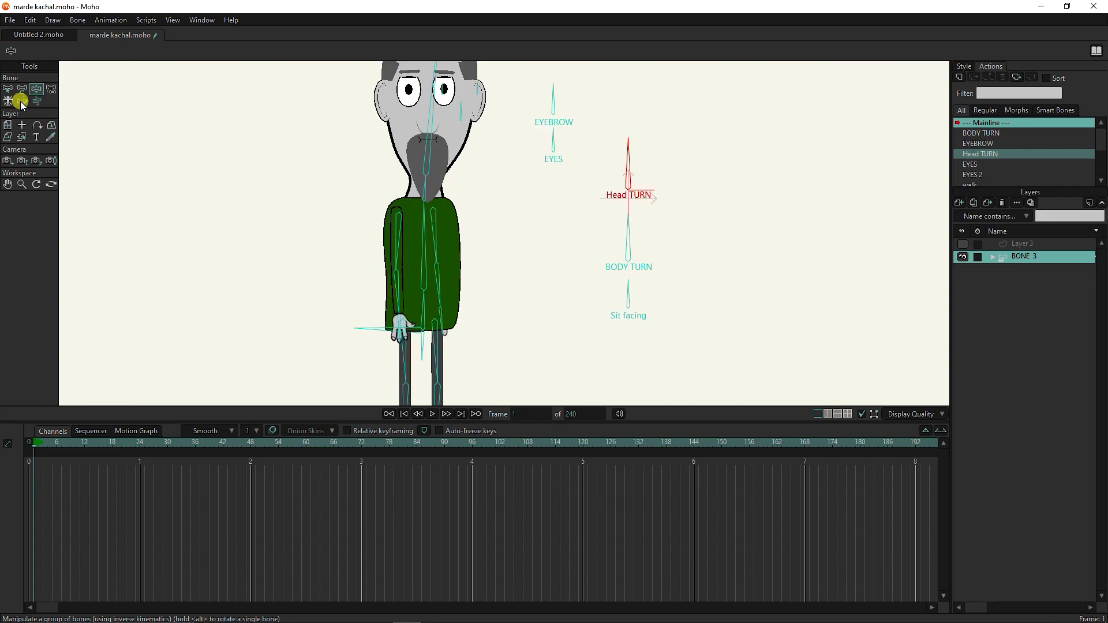
Select arm bone B6 and set its color to Yellow
{"action": "left_click", "coordinate": [7, 89]}
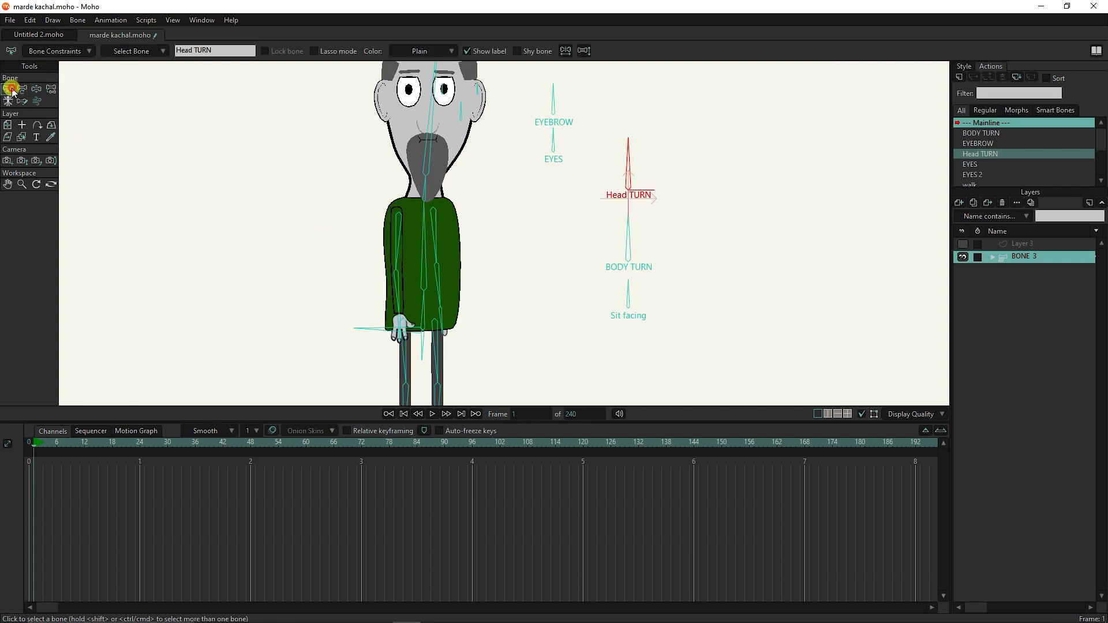
{"action": "left_click", "coordinate": [399, 316]}
{"action": "scroll", "coordinate": [378, 269], "scroll_direction": "up", "scroll_amount": 1}
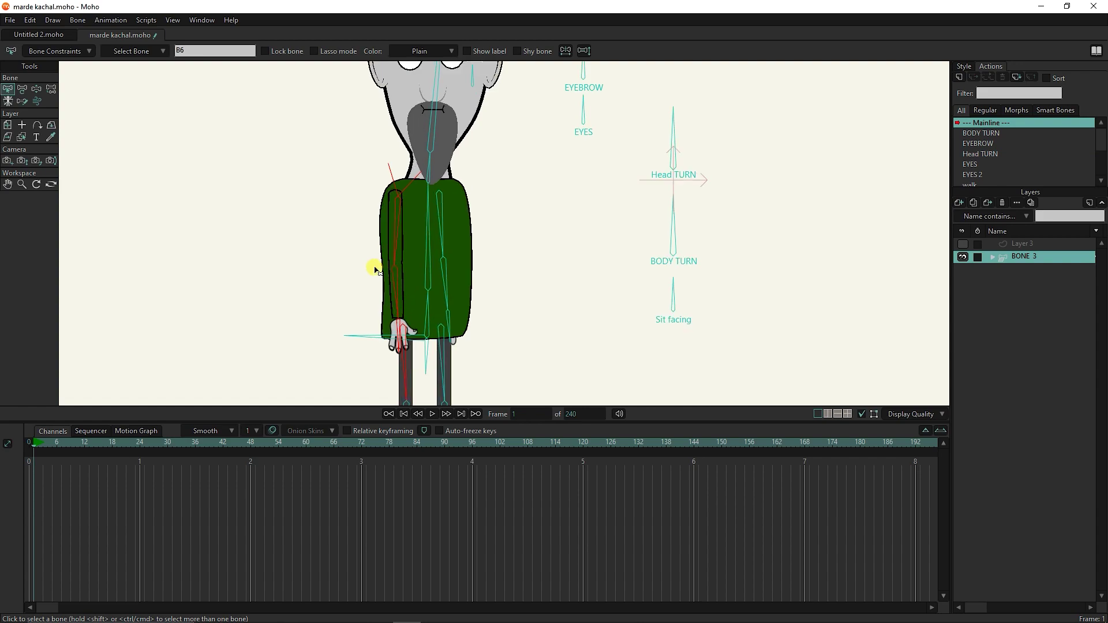
{"action": "left_click_drag", "start_coordinate": [367, 239], "coordinate": [399, 301]}
{"action": "left_click", "coordinate": [423, 51]}
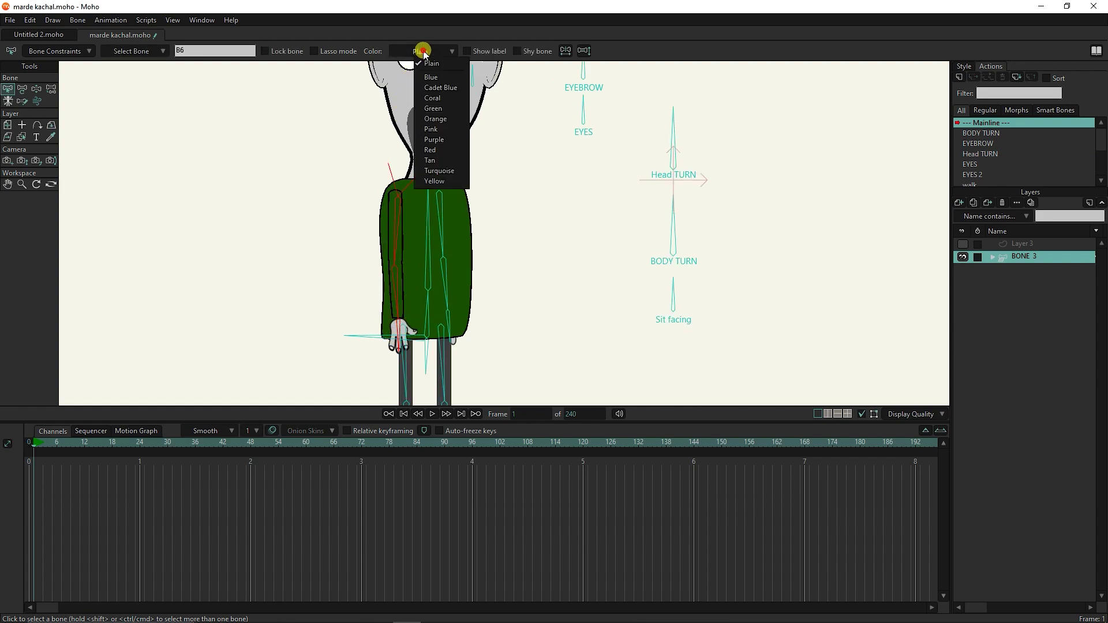
{"action": "left_click", "coordinate": [436, 179]}
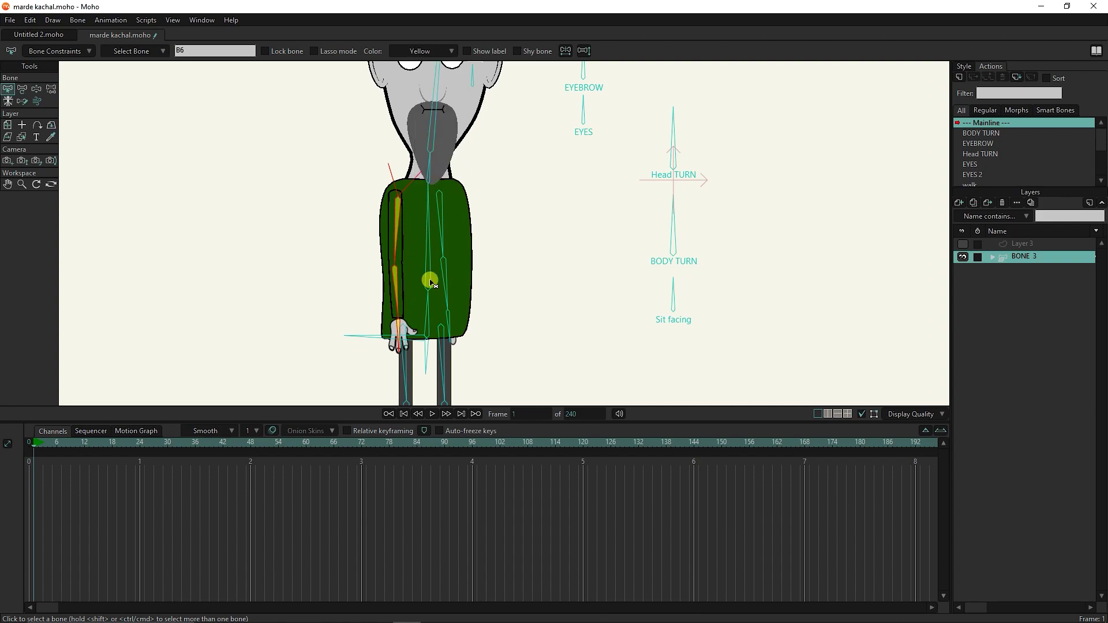
Select arm bone B9 and set its color to Pink
{"action": "left_click", "coordinate": [25, 445]}
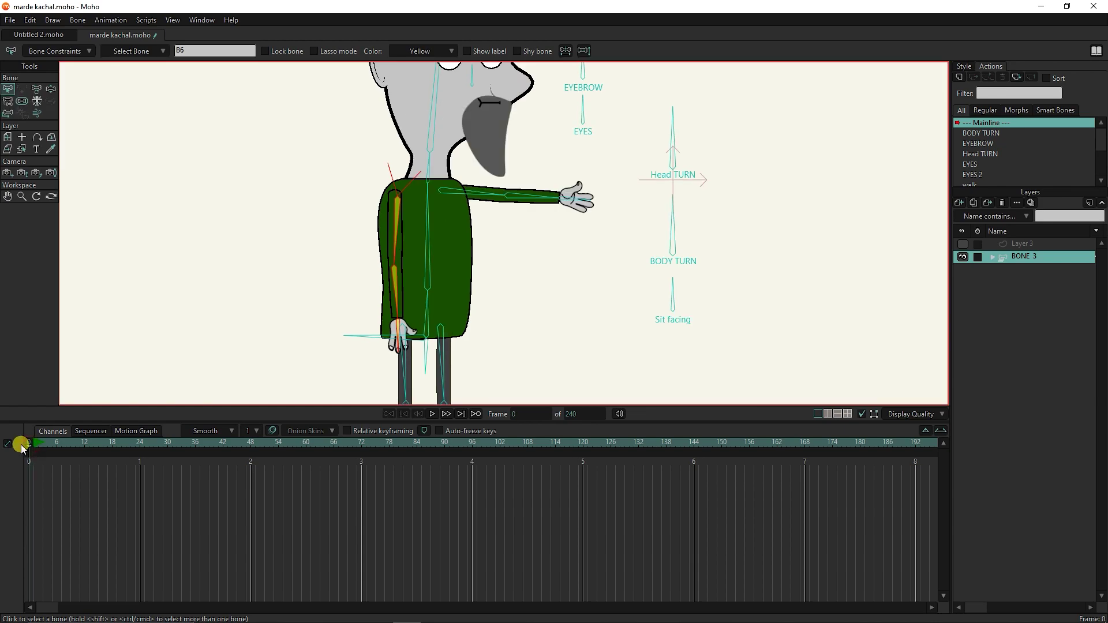
{"action": "left_click", "coordinate": [557, 218]}
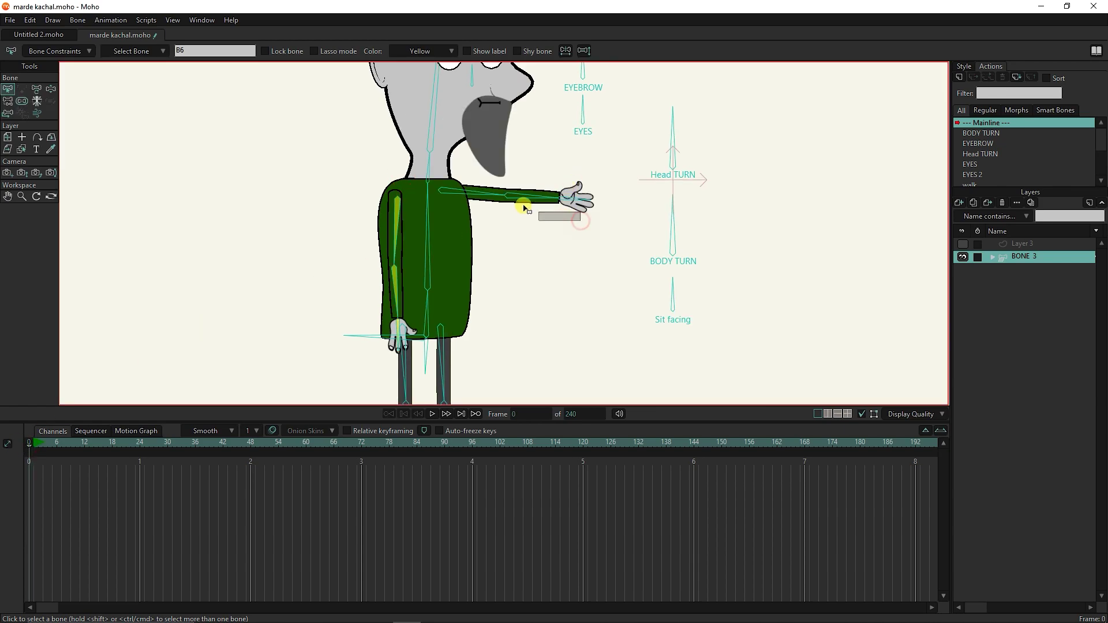
{"action": "left_click", "coordinate": [483, 190]}
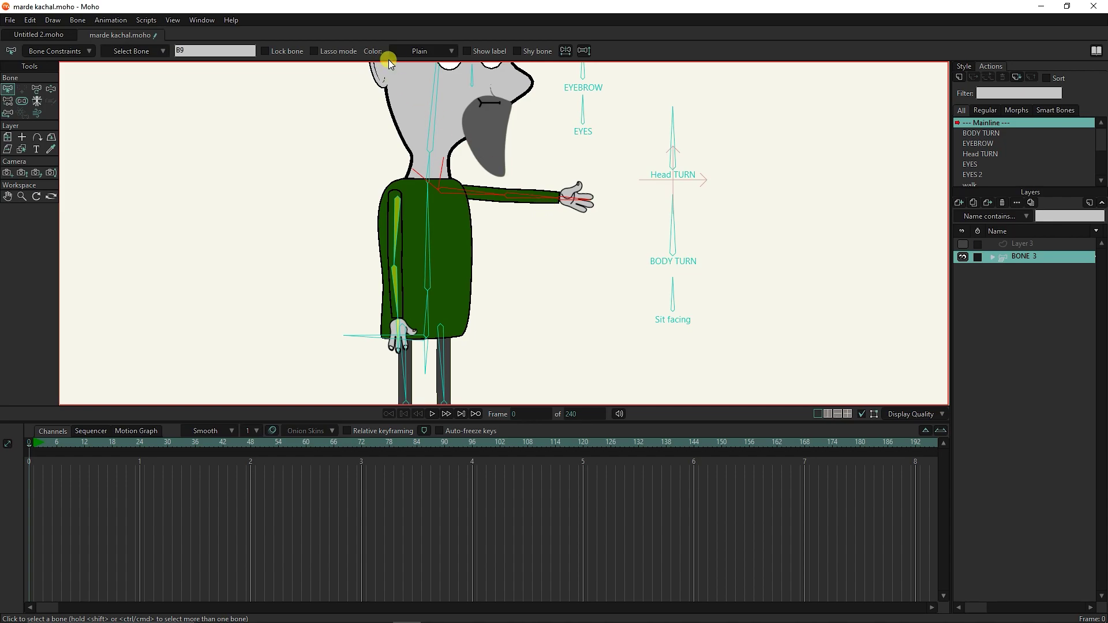
{"action": "left_click", "coordinate": [426, 50]}
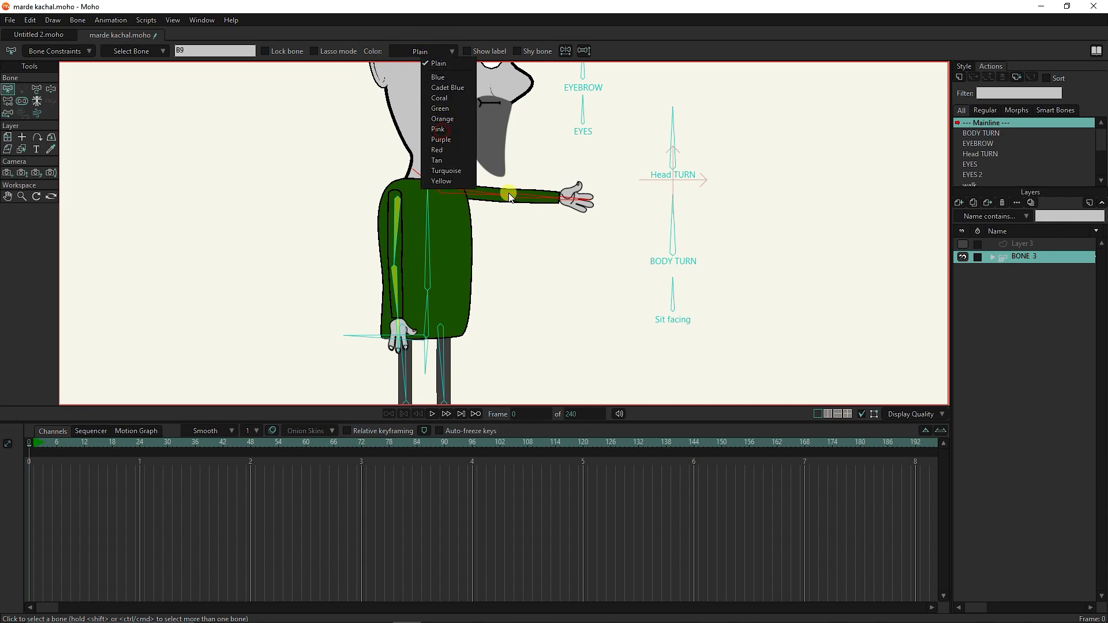
{"action": "left_click", "coordinate": [441, 131]}
Set the Head TURN bone's color to Green and return to frame 1
{"action": "left_click", "coordinate": [673, 159]}
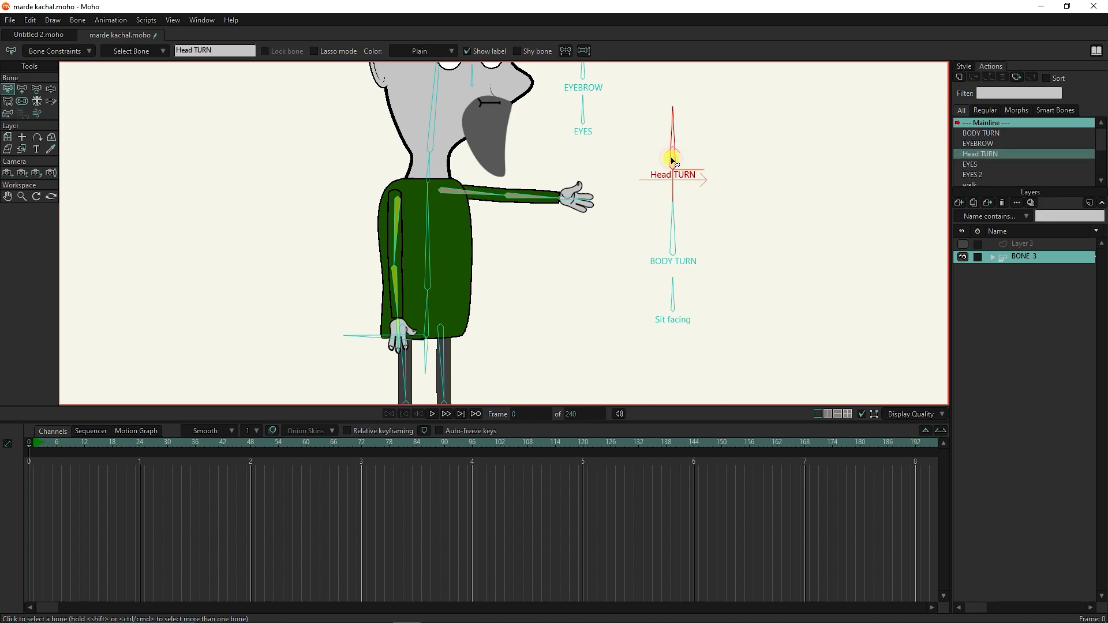
{"action": "left_click", "coordinate": [454, 53]}
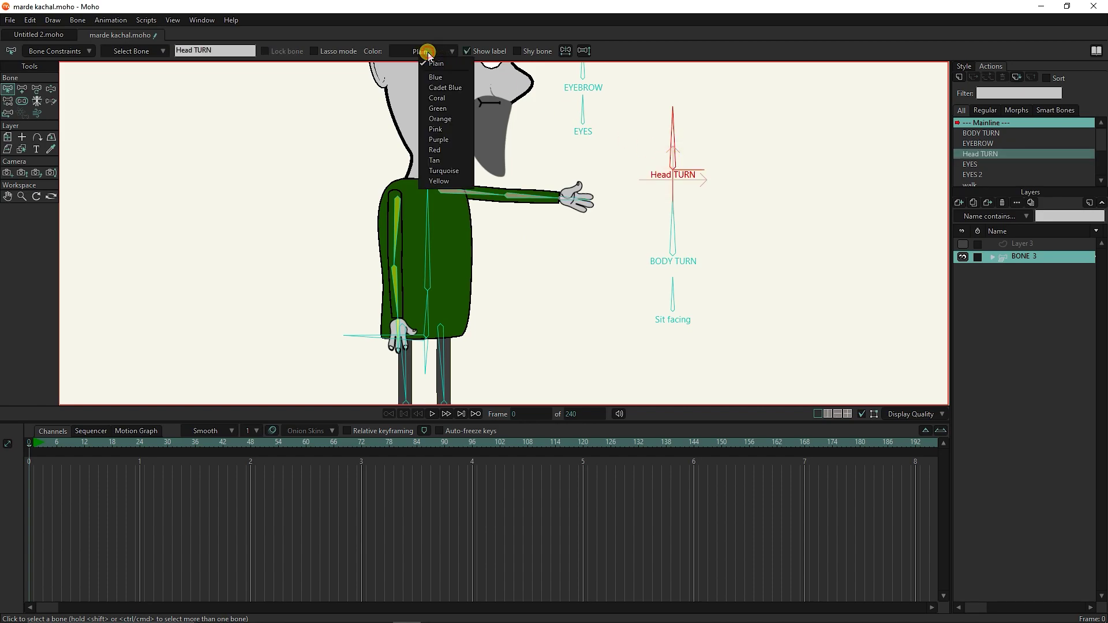
{"action": "left_click", "coordinate": [503, 182]}
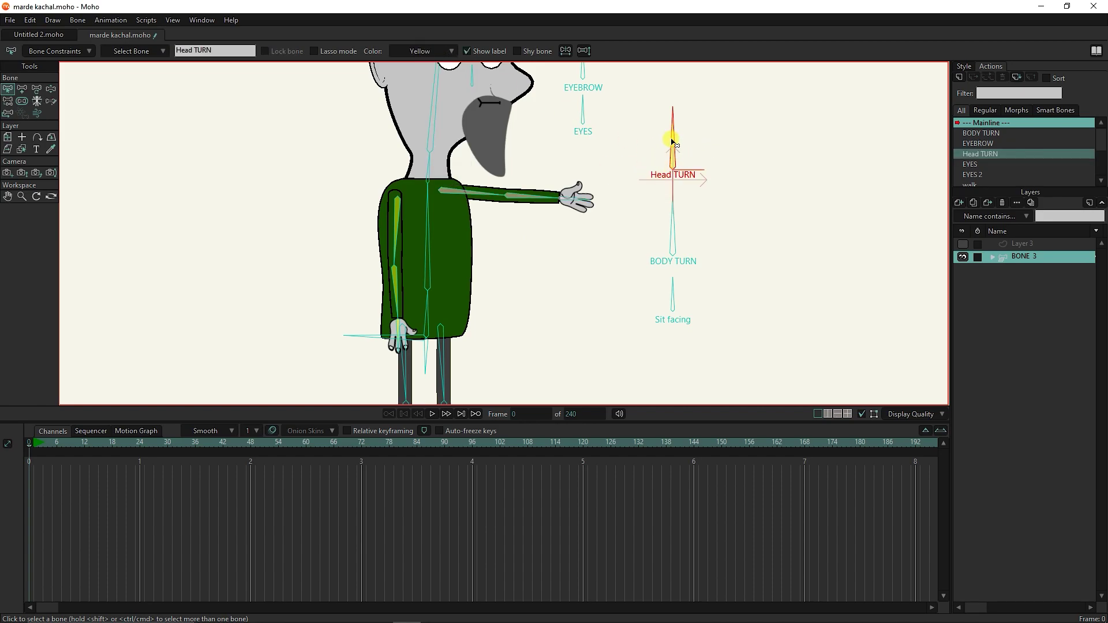
{"action": "left_click", "coordinate": [622, 199]}
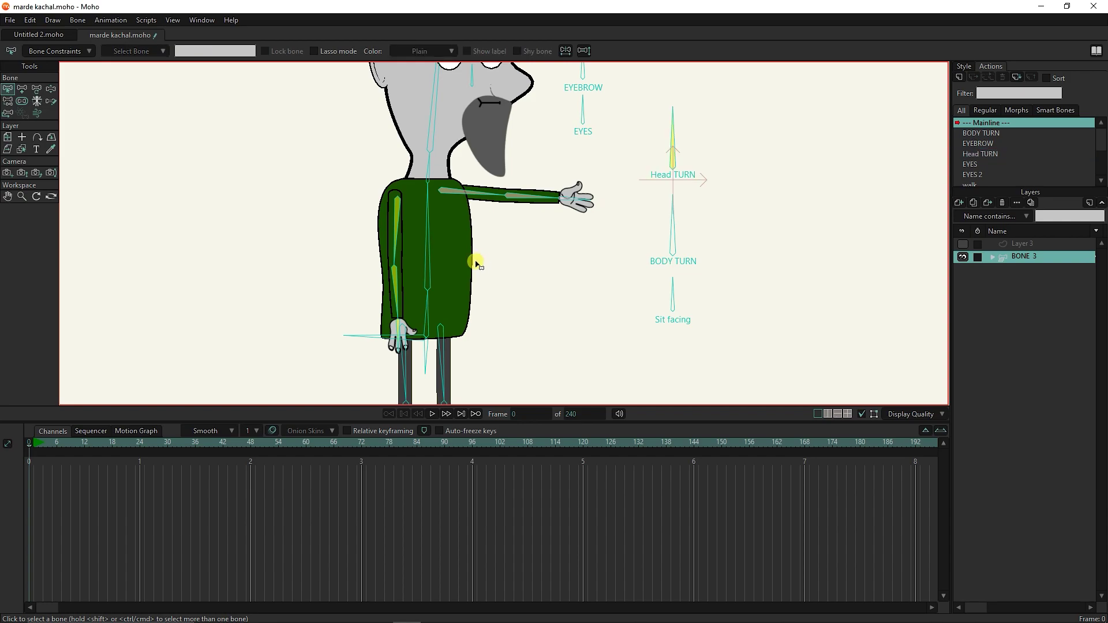
{"action": "left_click", "coordinate": [396, 288]}
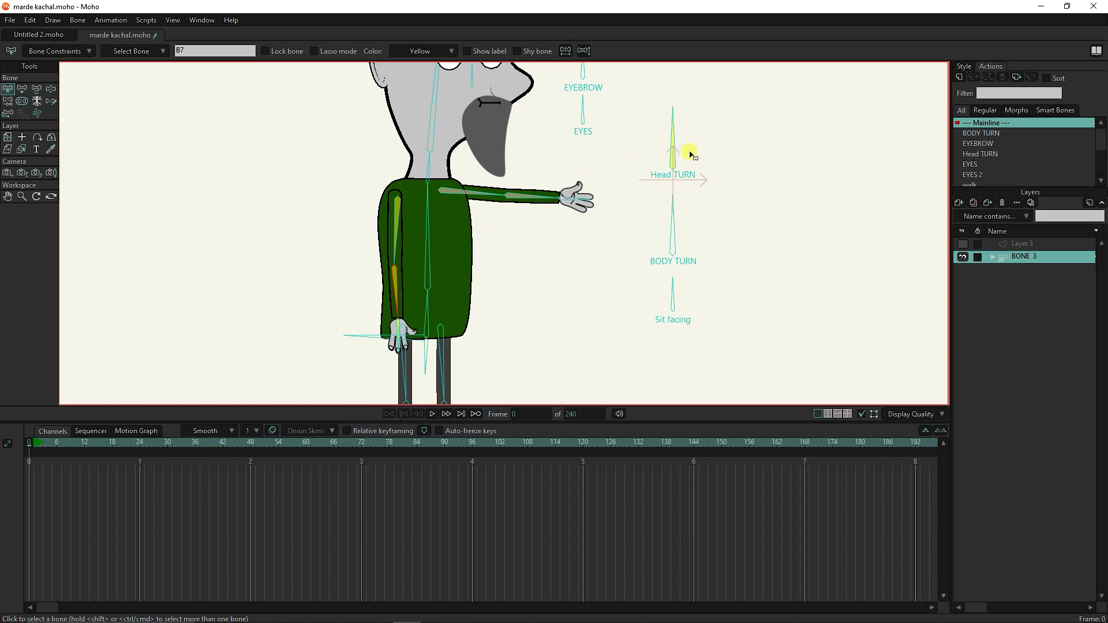
{"action": "left_click", "coordinate": [674, 161]}
{"action": "left_click", "coordinate": [430, 52]}
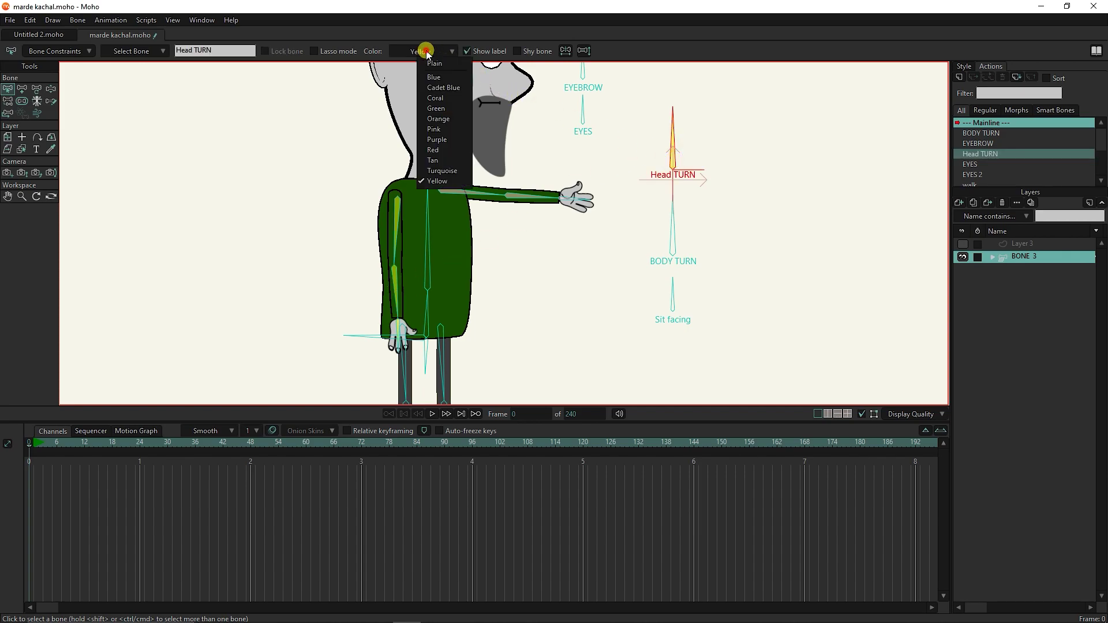
{"action": "left_click", "coordinate": [437, 109]}
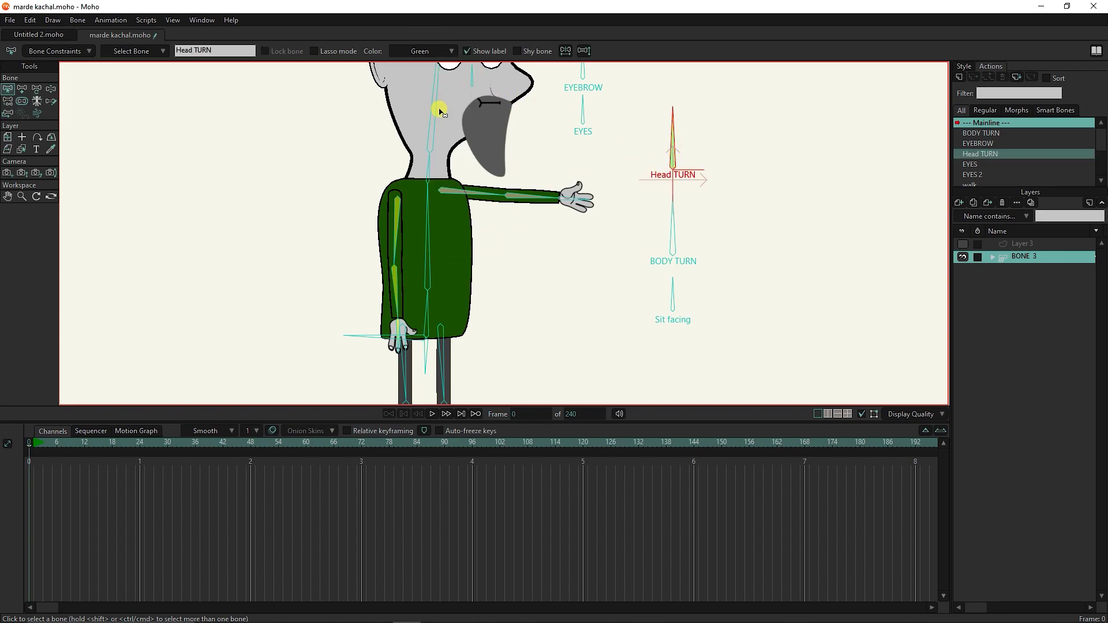
{"action": "left_click", "coordinate": [333, 194]}
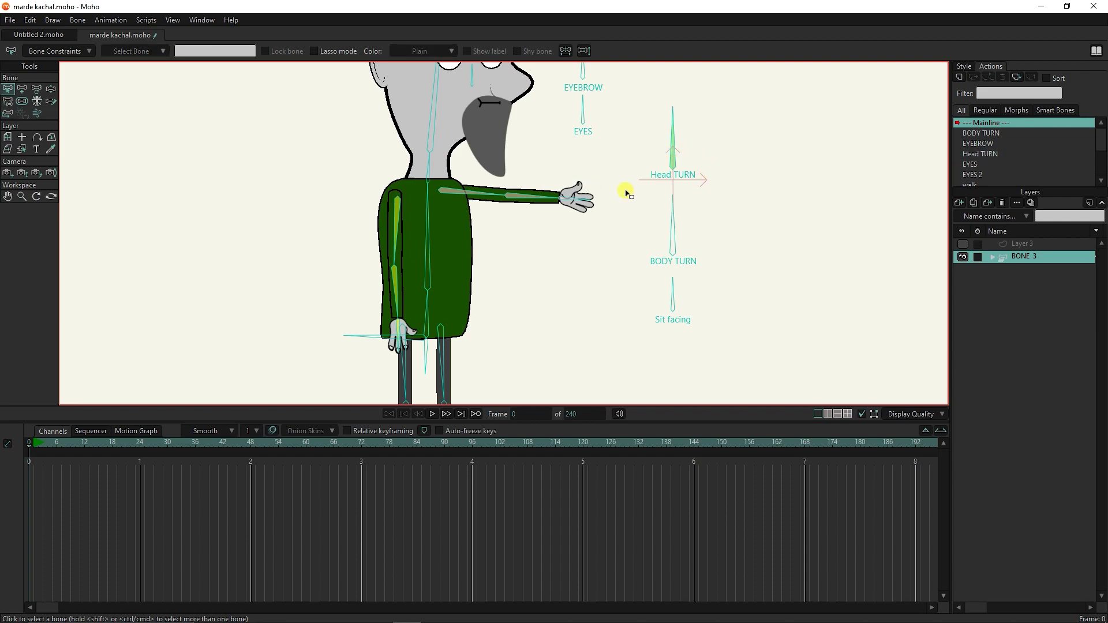
{"action": "left_click_drag", "start_coordinate": [51, 444], "coordinate": [34, 447]}
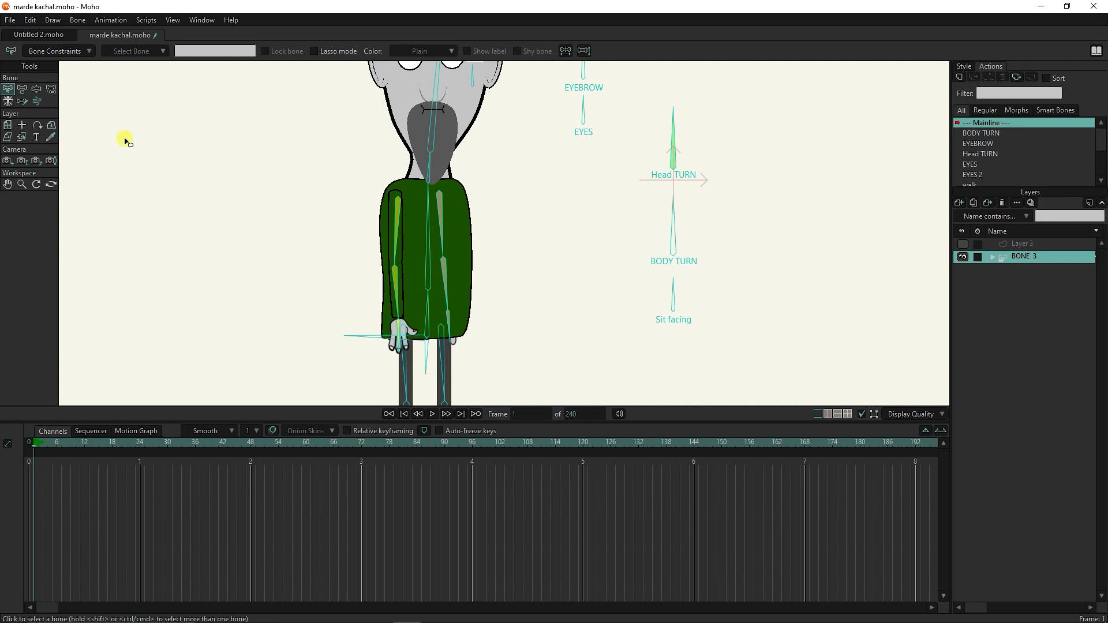
At frame 0, swing one arm bone out to the left and bend the other out to the right
{"action": "left_click", "coordinate": [36, 89]}
{"action": "scroll", "coordinate": [432, 257], "scroll_direction": "down", "scroll_amount": 2}
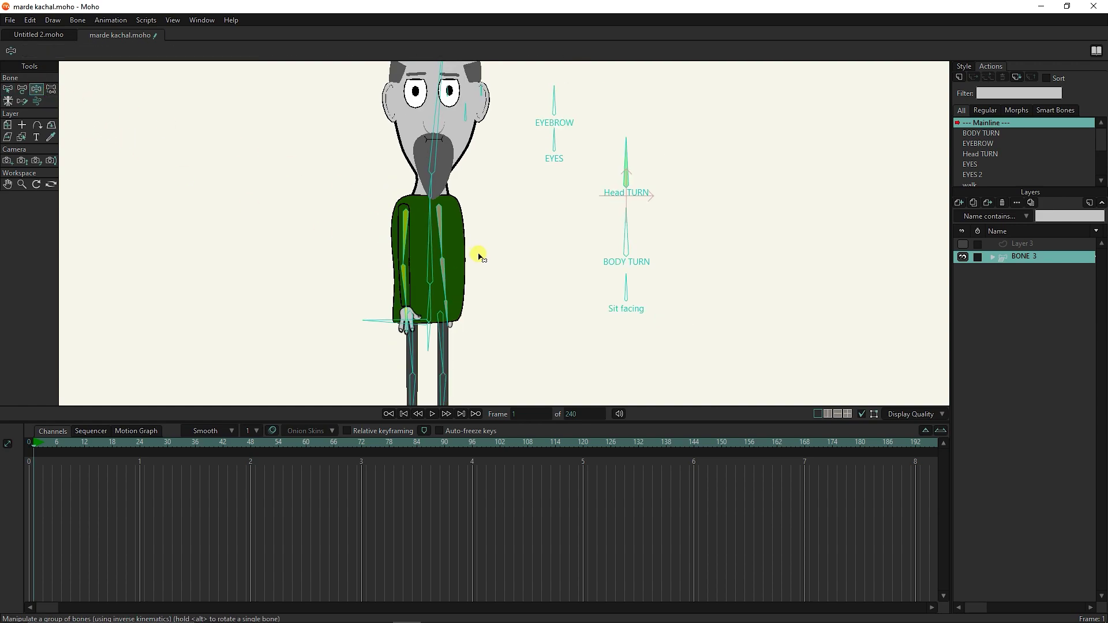
{"action": "left_click_drag", "start_coordinate": [507, 289], "coordinate": [504, 327]}
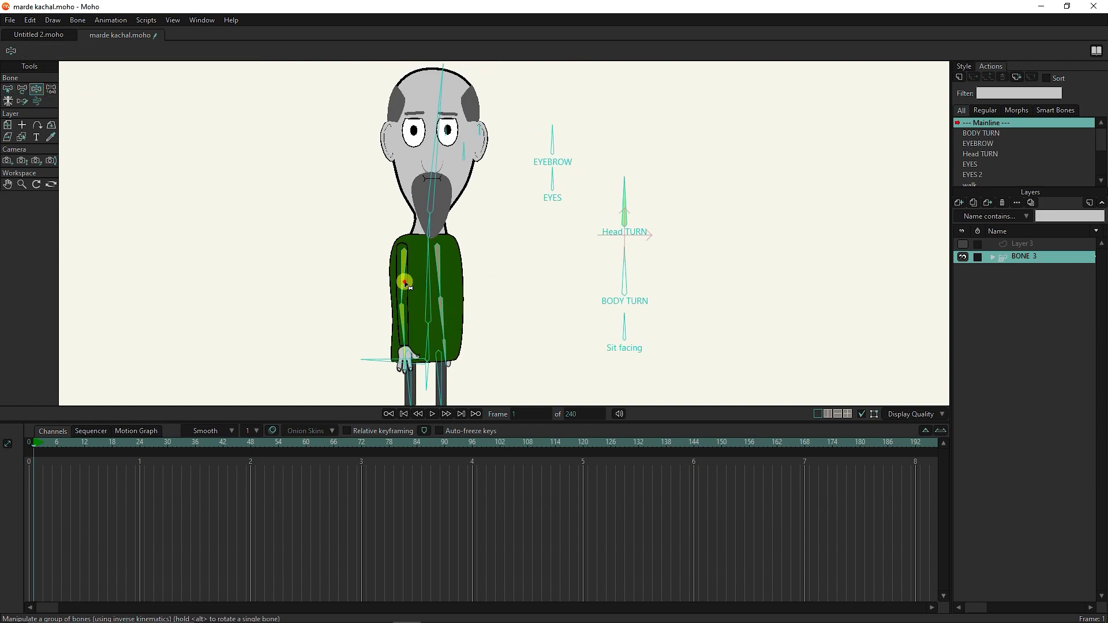
{"action": "left_click_drag", "start_coordinate": [398, 289], "coordinate": [359, 280]}
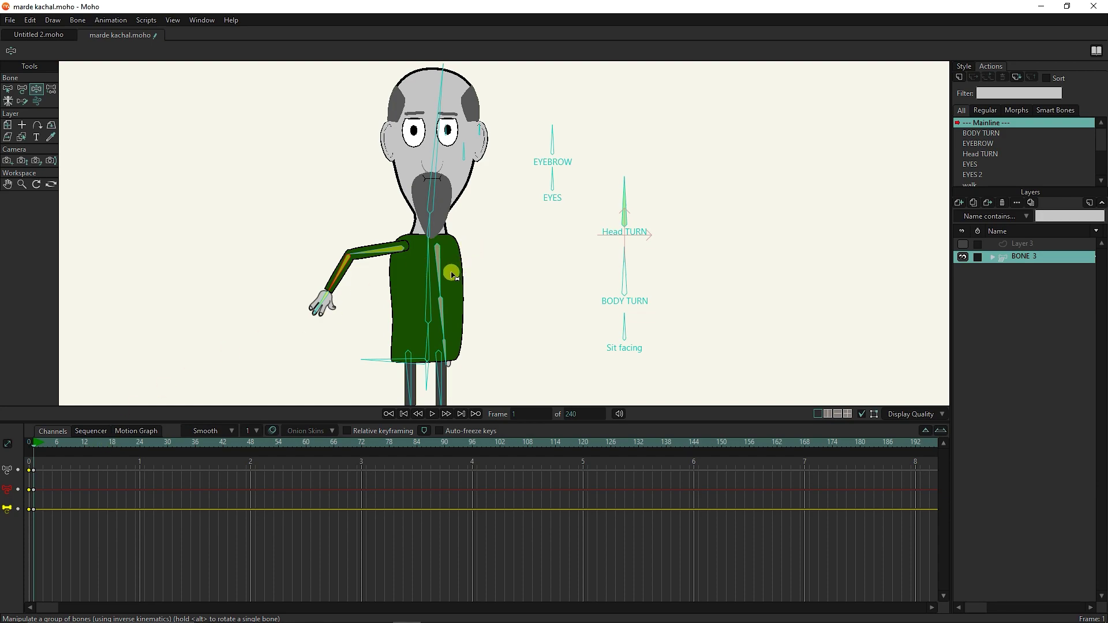
{"action": "left_click_drag", "start_coordinate": [441, 281], "coordinate": [483, 300]}
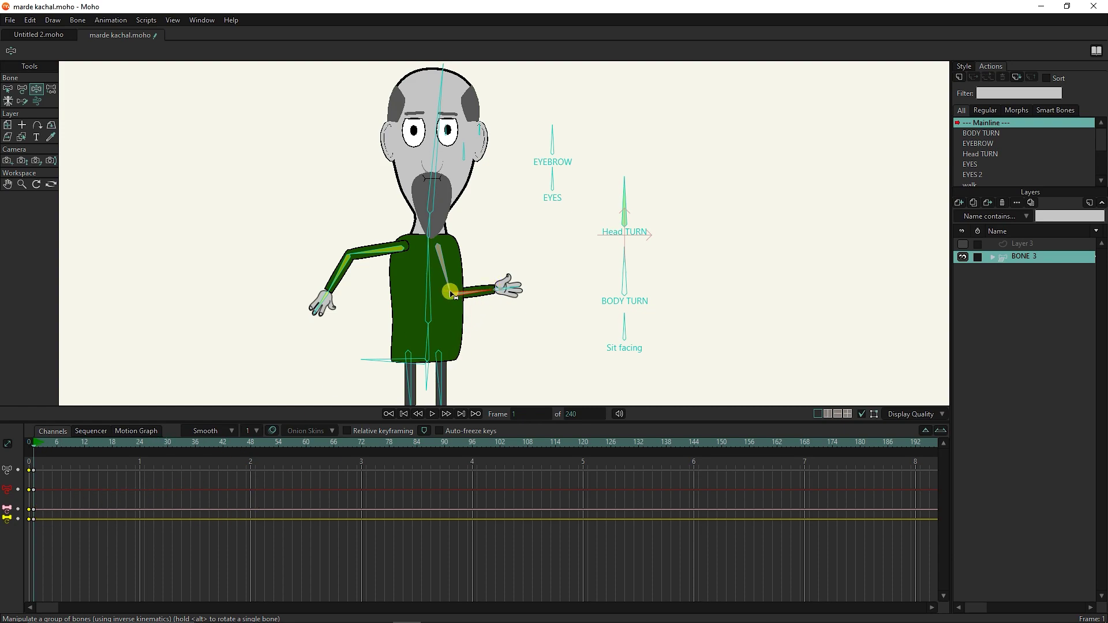
{"action": "left_click", "coordinate": [624, 210]}
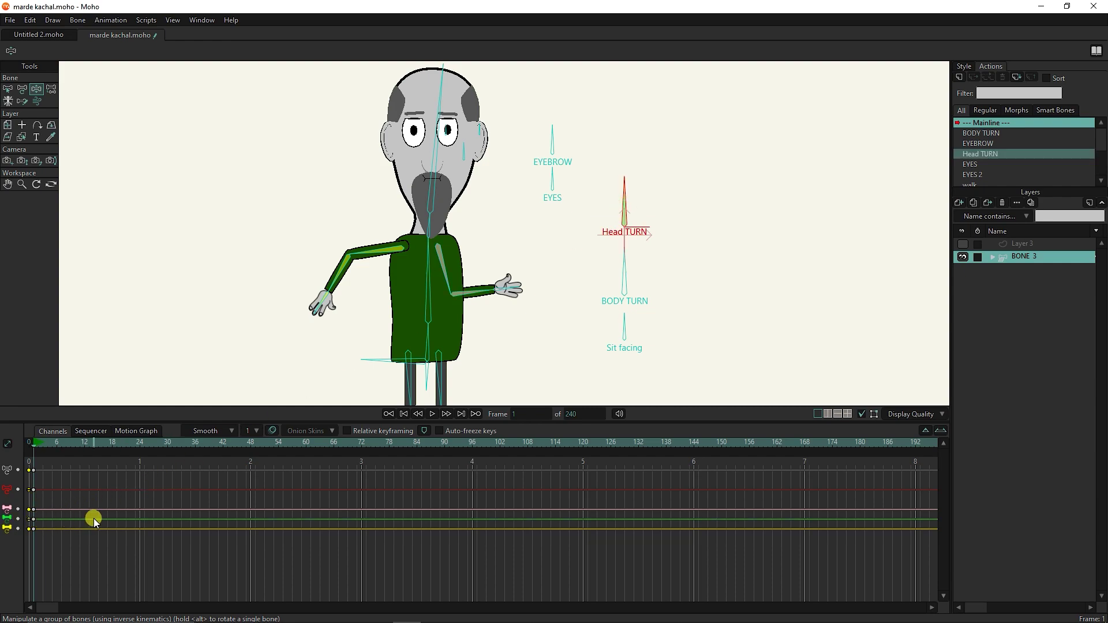
At frame 12, reach both arms toward the right and rotate Head TURN to face right
{"action": "left_click", "coordinate": [84, 445]}
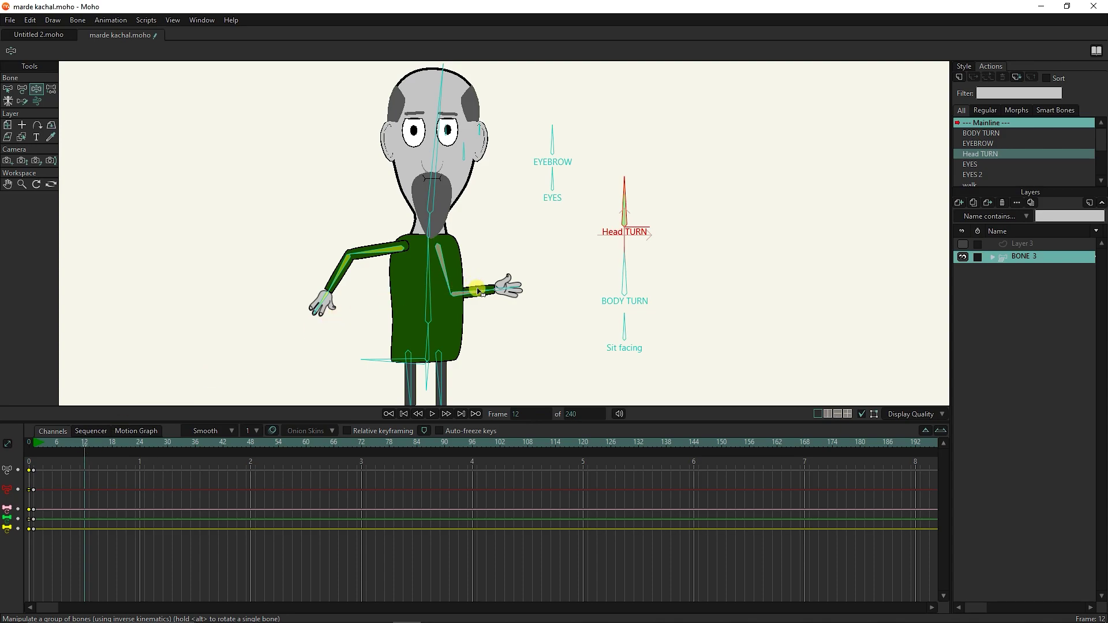
{"action": "left_click_drag", "start_coordinate": [483, 294], "coordinate": [545, 246]}
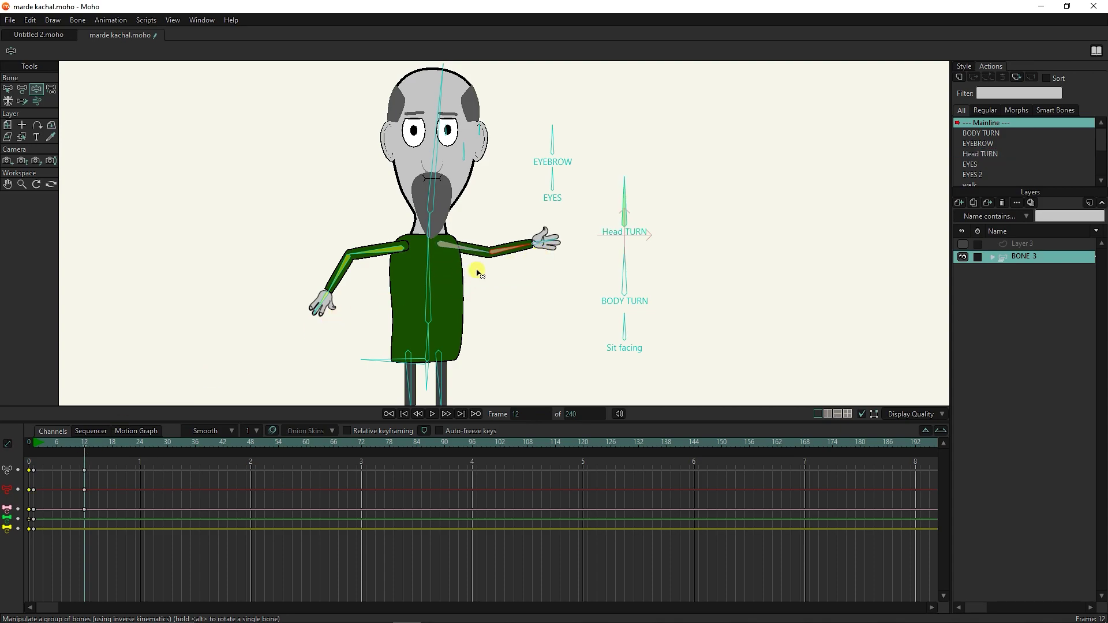
{"action": "left_click_drag", "start_coordinate": [341, 286], "coordinate": [520, 296]}
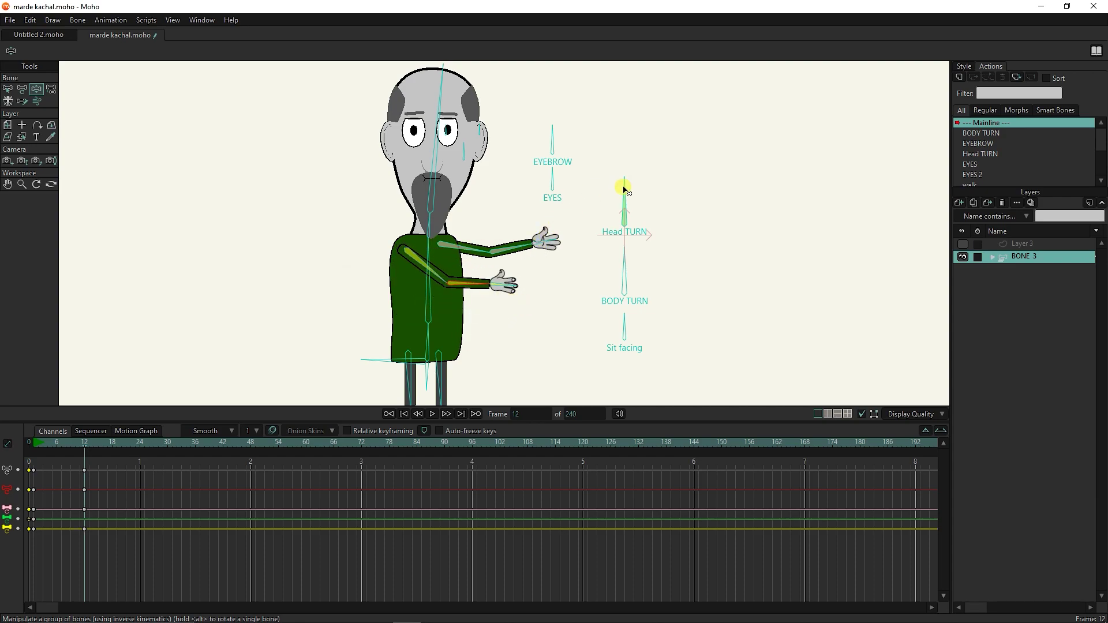
{"action": "left_click_drag", "start_coordinate": [624, 188], "coordinate": [683, 239]}
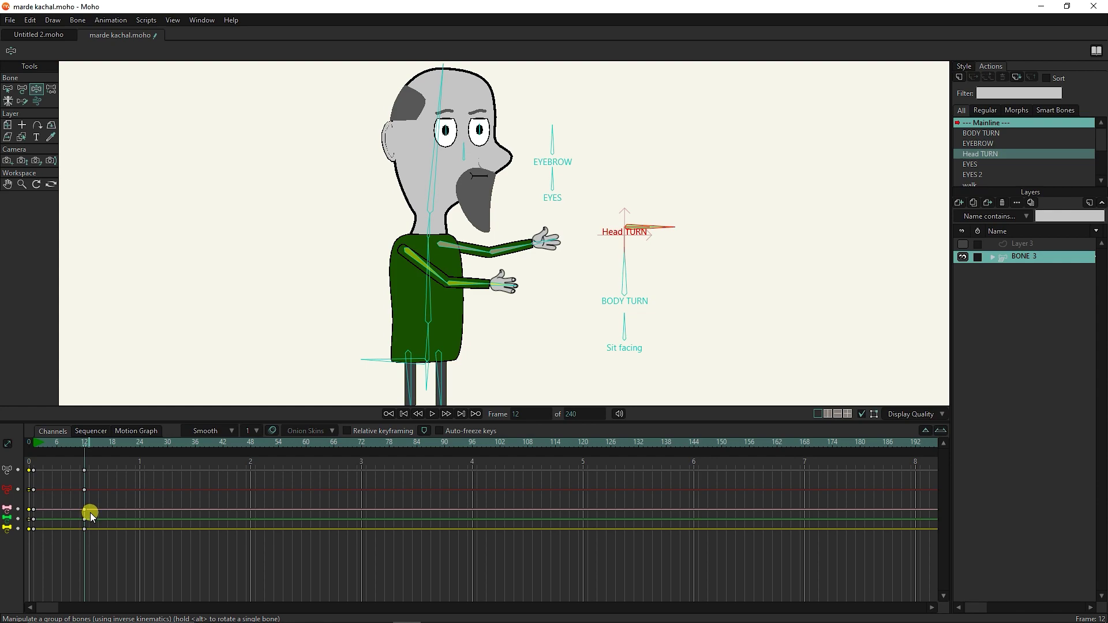
Delete the yellow channel's keys and scrub back to frame 1
{"action": "mouse_move", "coordinate": [76, 504]}
{"action": "left_mouse_down"}
{"action": "mouse_move", "coordinate": [93, 533]}
{"action": "mouse_move", "coordinate": [87, 518]}
{"action": "mouse_move", "coordinate": [125, 512]}
{"action": "mouse_move", "coordinate": [109, 539]}
{"action": "left_mouse_up"}
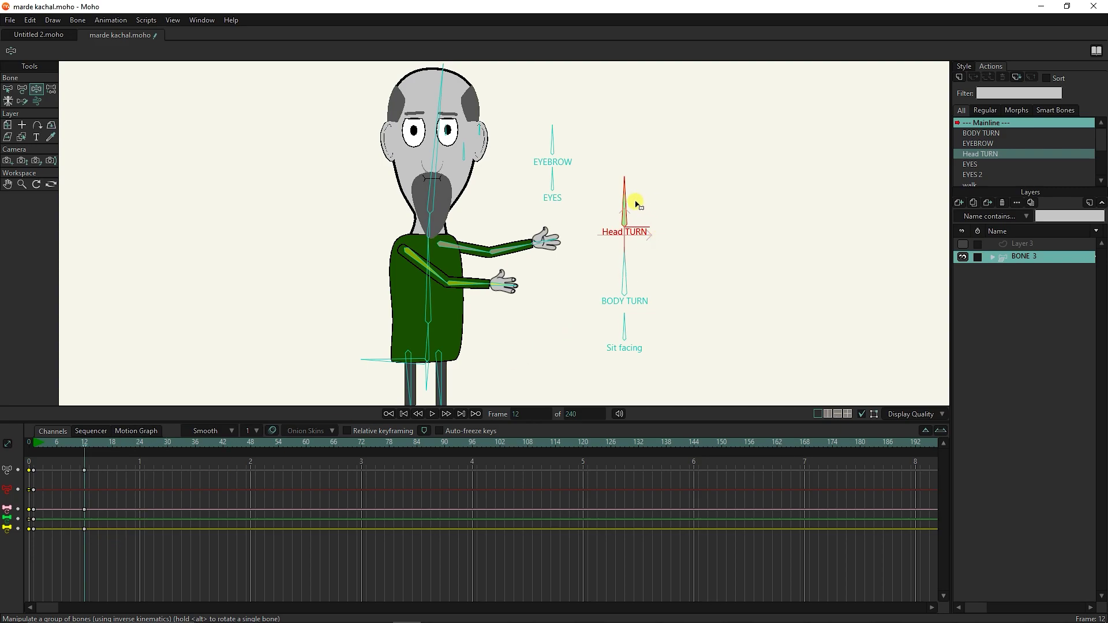
{"action": "left_click_drag", "start_coordinate": [634, 206], "coordinate": [677, 227]}
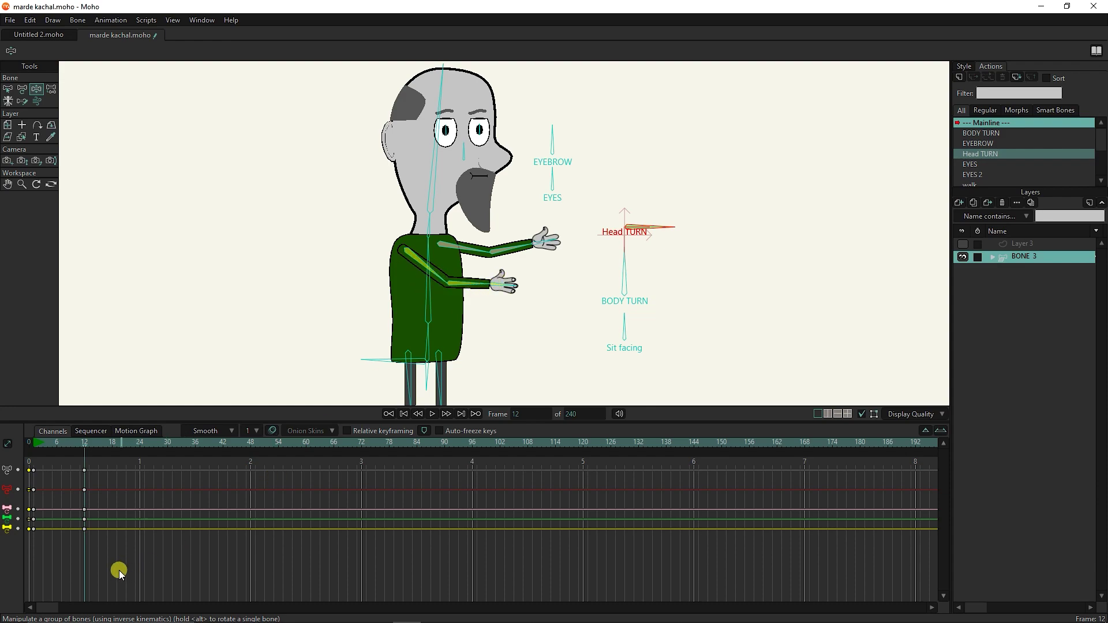
{"action": "left_click_drag", "start_coordinate": [95, 522], "coordinate": [26, 537]}
{"action": "key", "text": "Delete"}
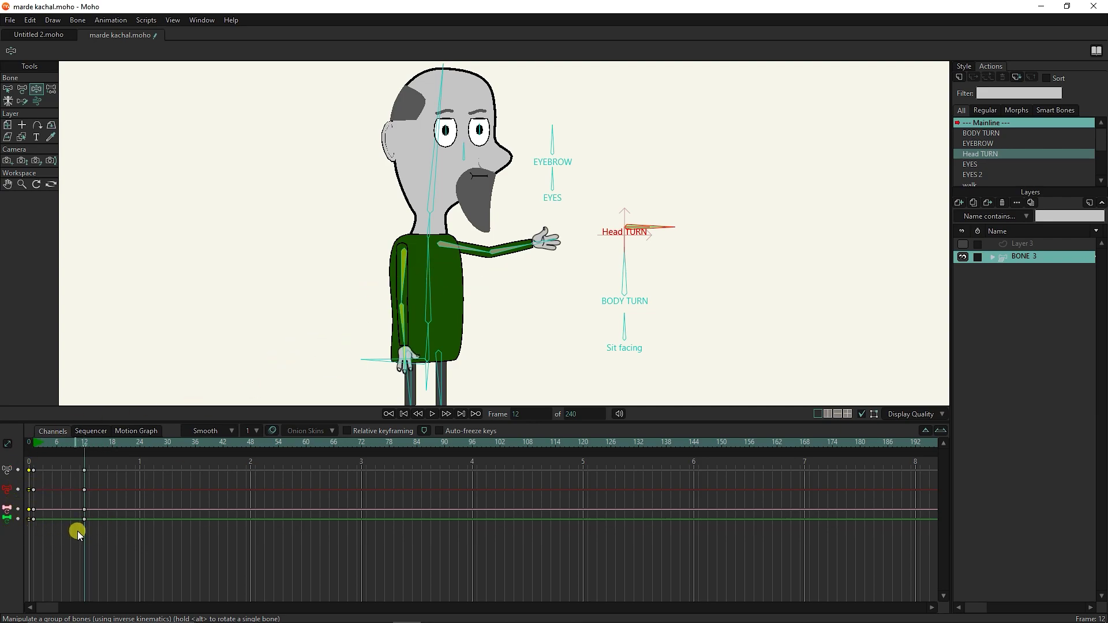
{"action": "mouse_move", "coordinate": [86, 444]}
{"action": "left_mouse_down"}
{"action": "mouse_move", "coordinate": [32, 461]}
{"action": "mouse_move", "coordinate": [85, 460]}
{"action": "left_mouse_up"}
Delete the pink-channel, frame-12 and frame-0 keys, return to frame 1, and enable Auto-freeze keys
{"action": "left_click_drag", "start_coordinate": [101, 502], "coordinate": [32, 512]}
{"action": "key", "text": "Delete"}
{"action": "mouse_move", "coordinate": [83, 456]}
{"action": "left_mouse_down"}
{"action": "mouse_move", "coordinate": [36, 448]}
{"action": "mouse_move", "coordinate": [84, 454]}
{"action": "mouse_move", "coordinate": [42, 460]}
{"action": "mouse_move", "coordinate": [85, 465]}
{"action": "left_mouse_up"}
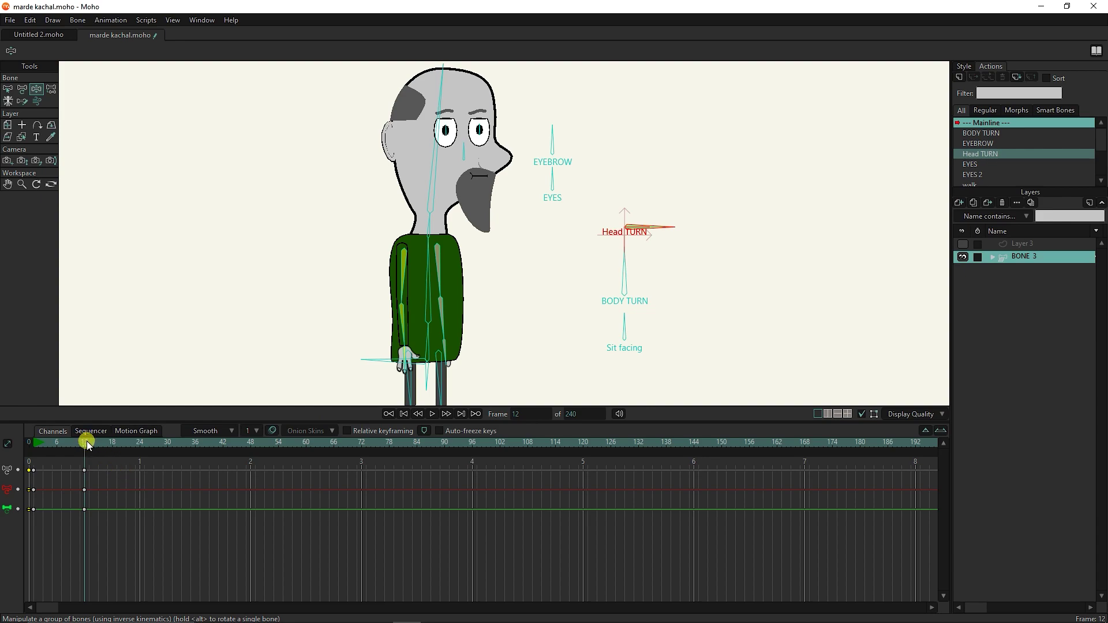
{"action": "left_click_drag", "start_coordinate": [88, 445], "coordinate": [74, 524]}
{"action": "key", "text": "Delete"}
{"action": "left_click", "coordinate": [50, 445]}
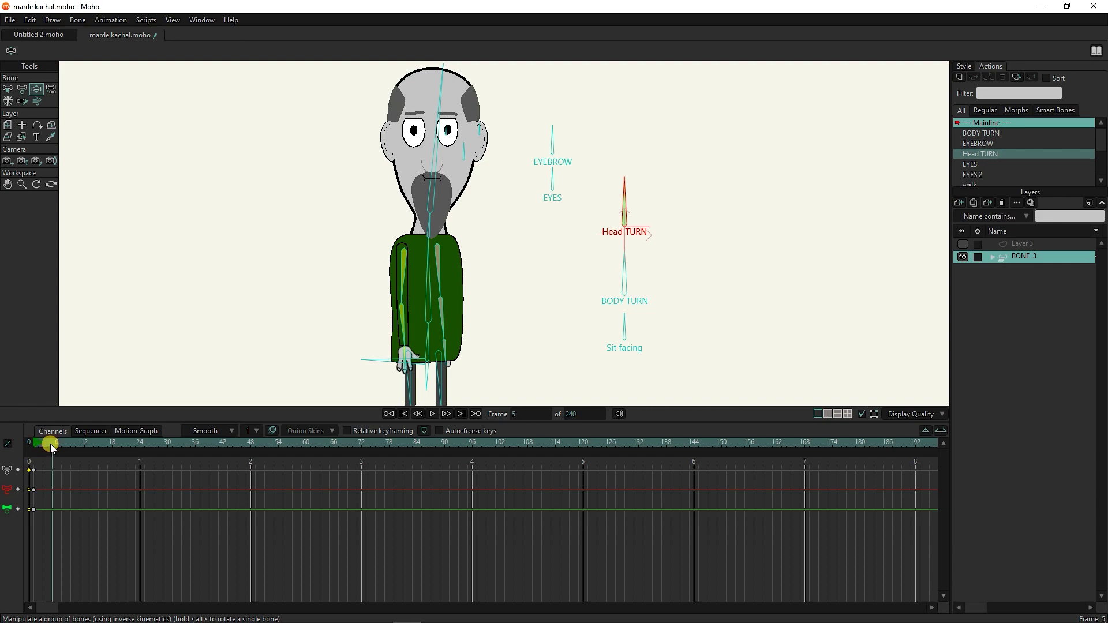
{"action": "key", "text": "Delete"}
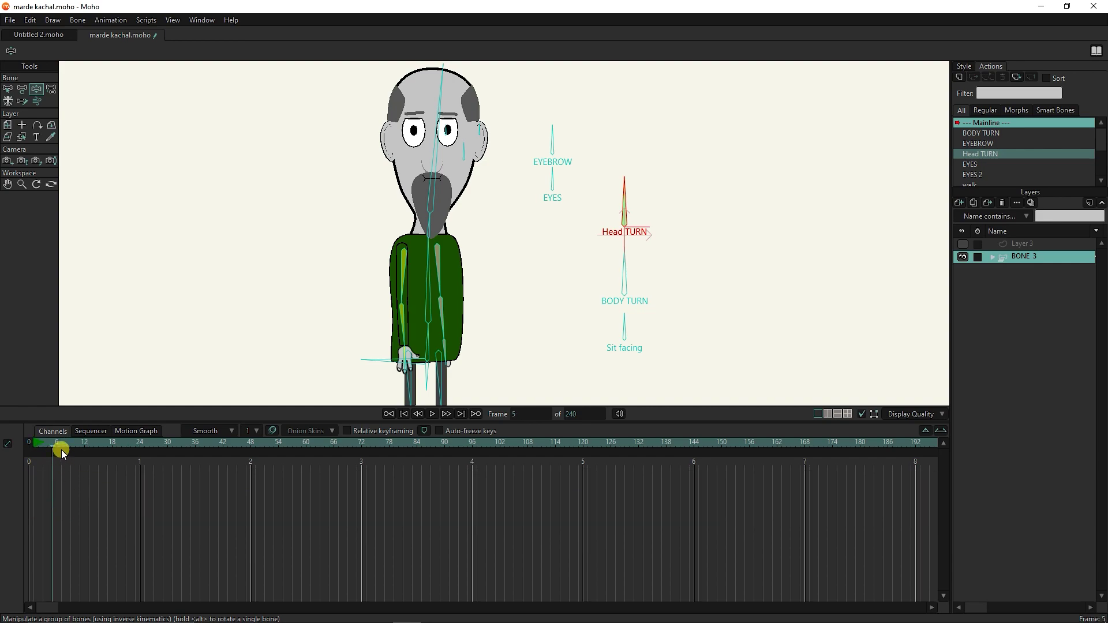
{"action": "left_click_drag", "start_coordinate": [61, 449], "coordinate": [35, 453]}
{"action": "left_click", "coordinate": [439, 431]}
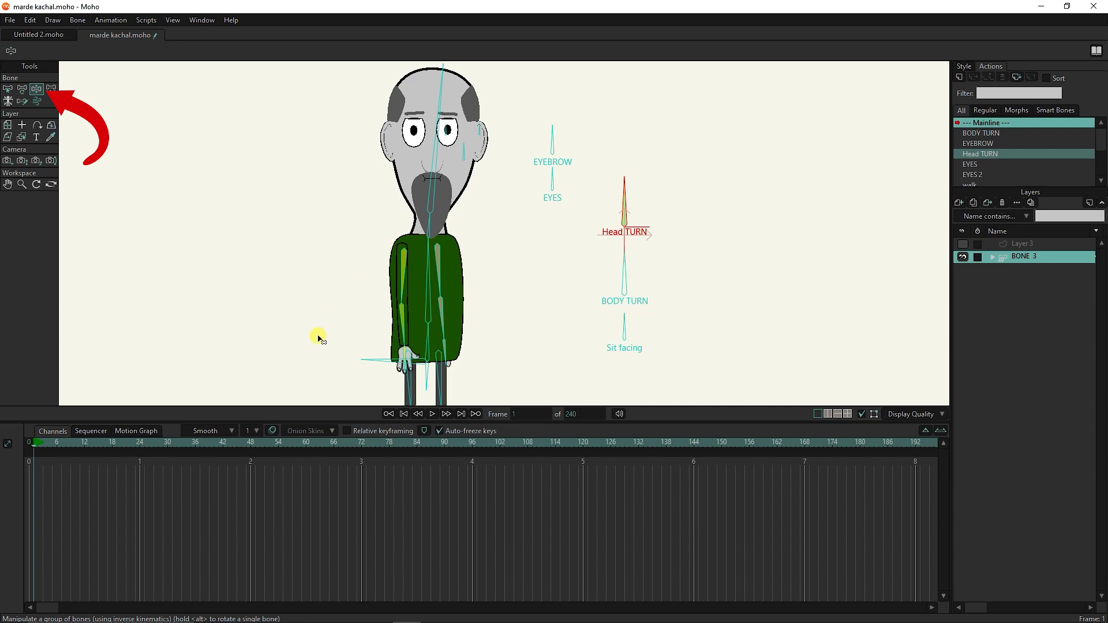
Select an arm bone and move the playhead to frame 12
{"action": "left_click", "coordinate": [348, 309]}
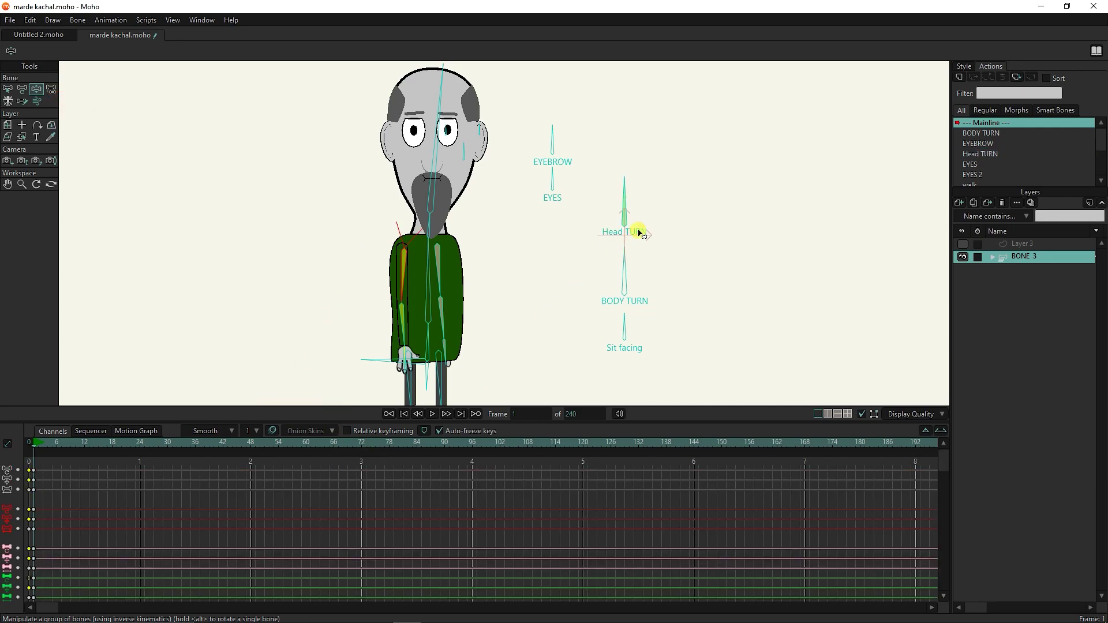
{"action": "scroll", "coordinate": [92, 588], "scroll_direction": "down", "scroll_amount": 1}
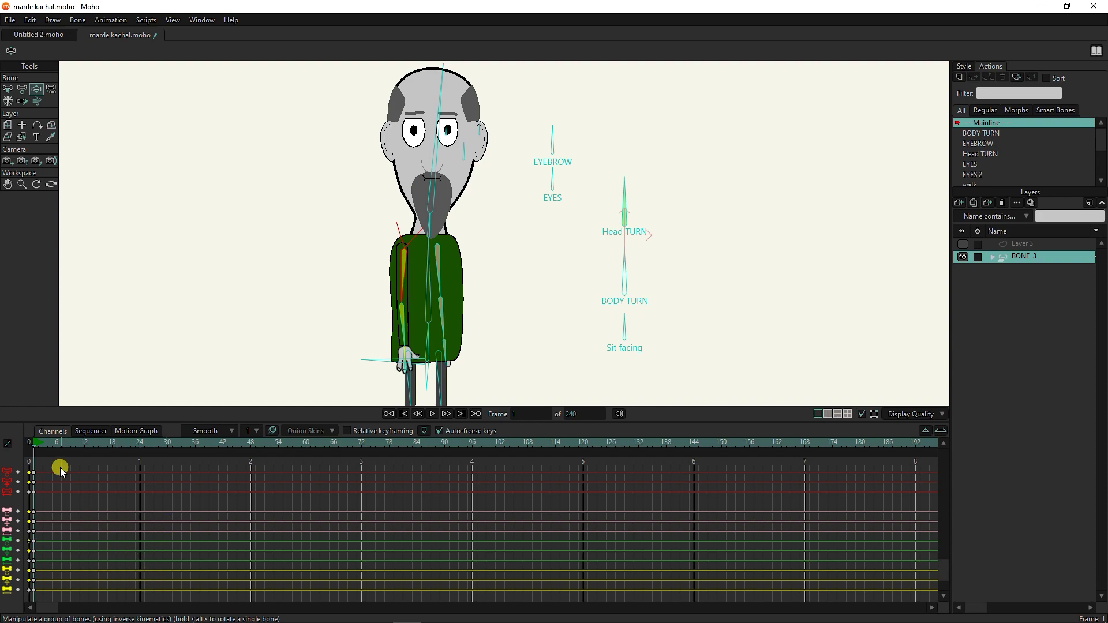
{"action": "scroll", "coordinate": [75, 541], "scroll_direction": "up", "scroll_amount": 2}
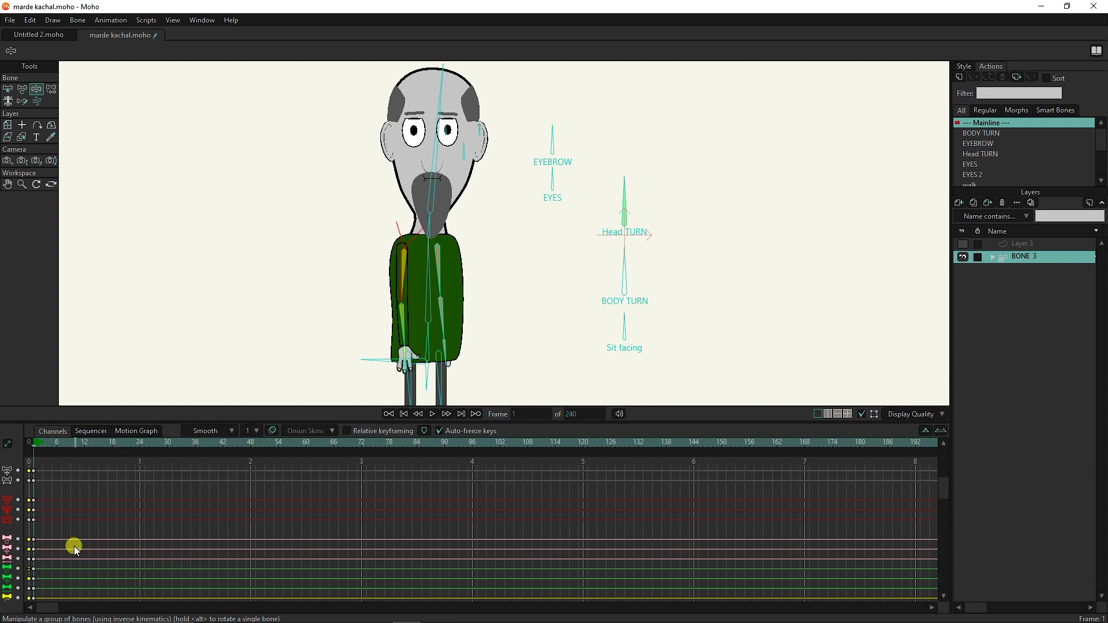
{"action": "scroll", "coordinate": [74, 552], "scroll_direction": "down", "scroll_amount": 1}
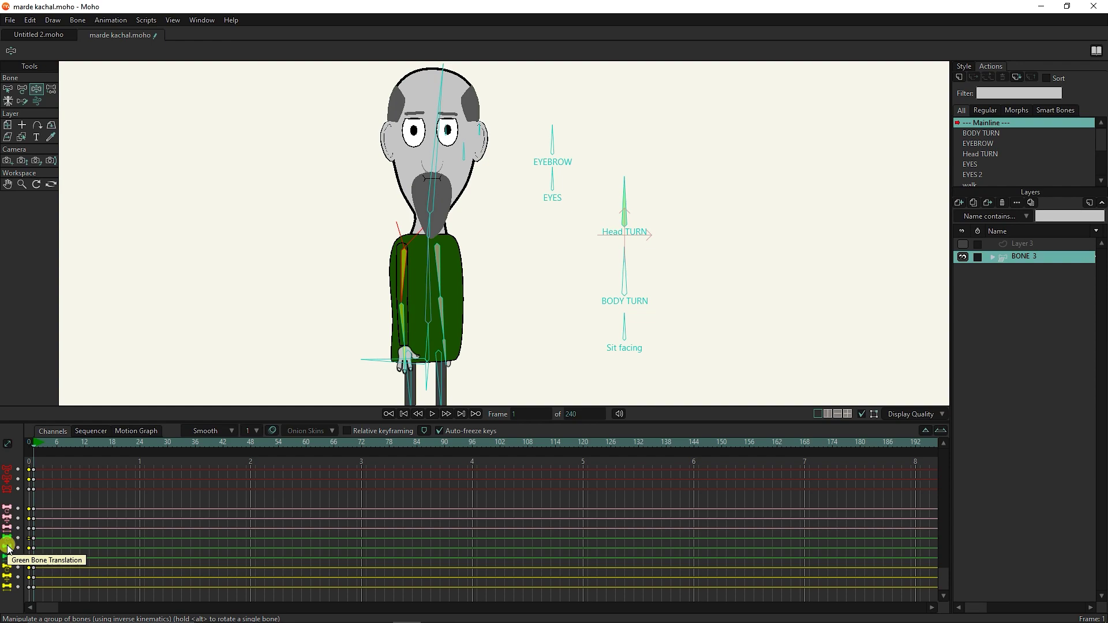
{"action": "left_click_drag", "start_coordinate": [58, 447], "coordinate": [87, 445]}
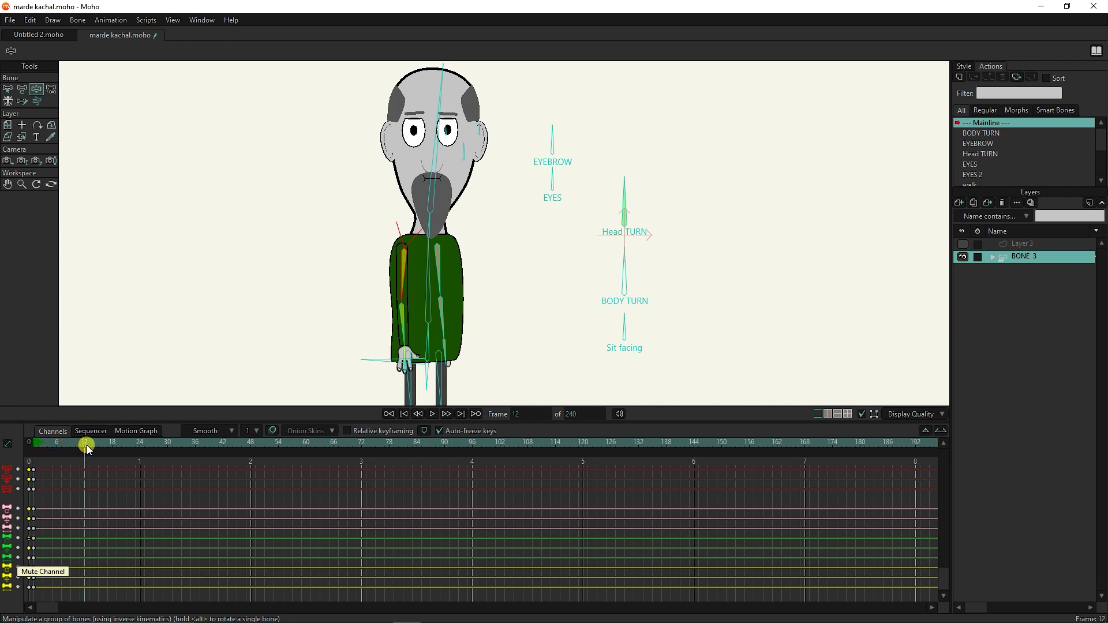
{"action": "left_click", "coordinate": [466, 317]}
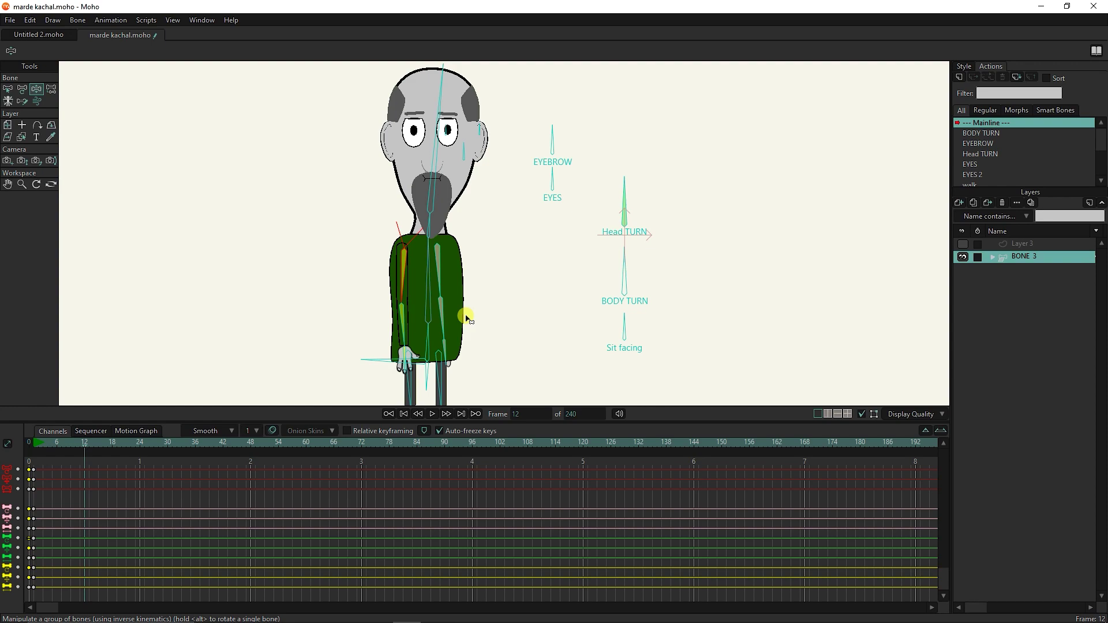
At frame 12, lift one arm out, raise the other hand to the beard, and turn the head right
{"action": "left_click_drag", "start_coordinate": [446, 312], "coordinate": [535, 248]}
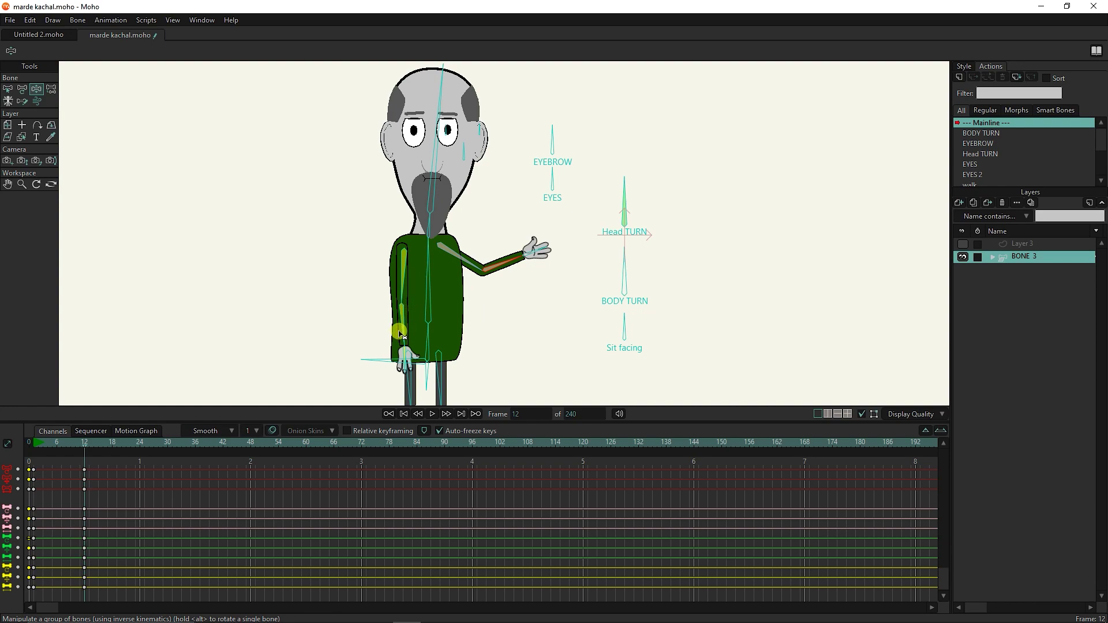
{"action": "left_click_drag", "start_coordinate": [399, 334], "coordinate": [507, 93]}
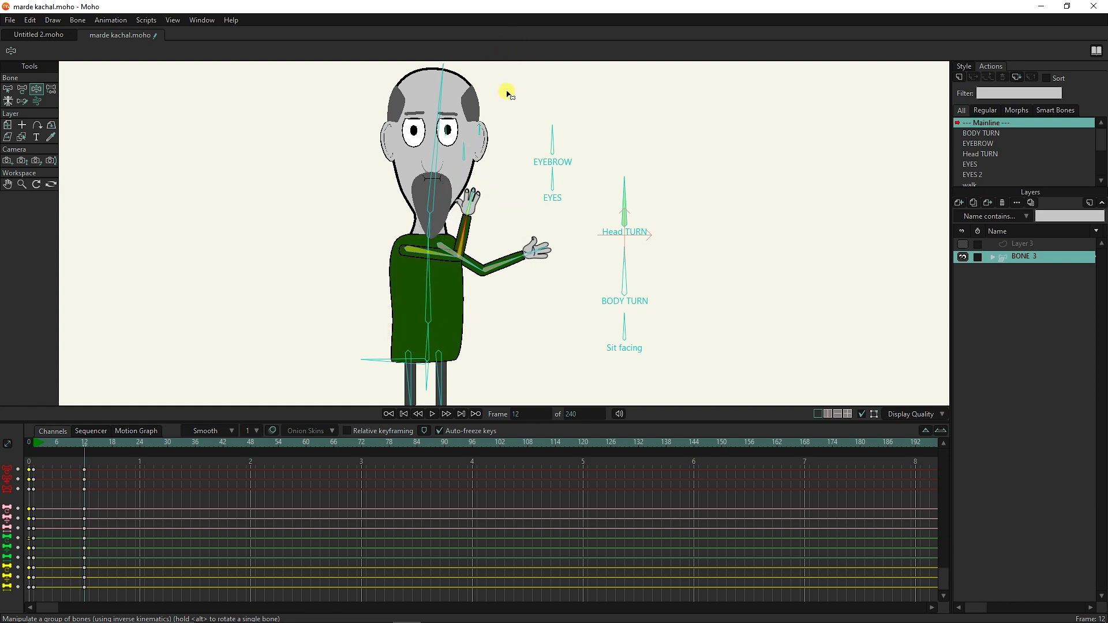
{"action": "left_click_drag", "start_coordinate": [628, 198], "coordinate": [693, 230]}
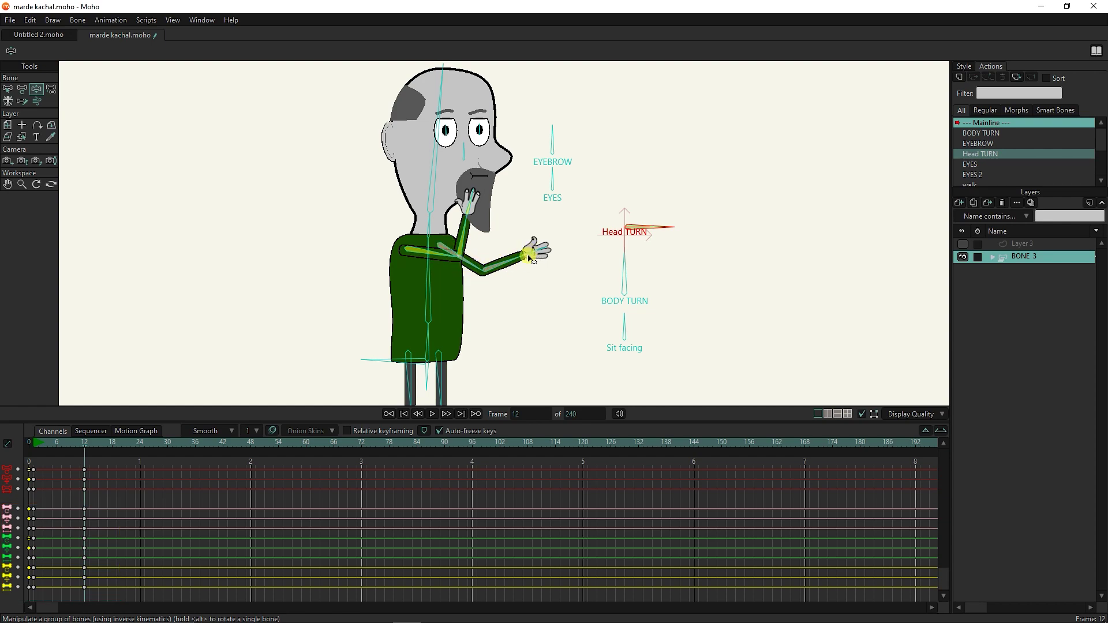
Delete the pink-row frame-12 keys so the extended arm lowers, then preview frames 4 to 12
{"action": "left_click_drag", "start_coordinate": [111, 503], "coordinate": [70, 532]}
{"action": "key", "text": "Delete"}
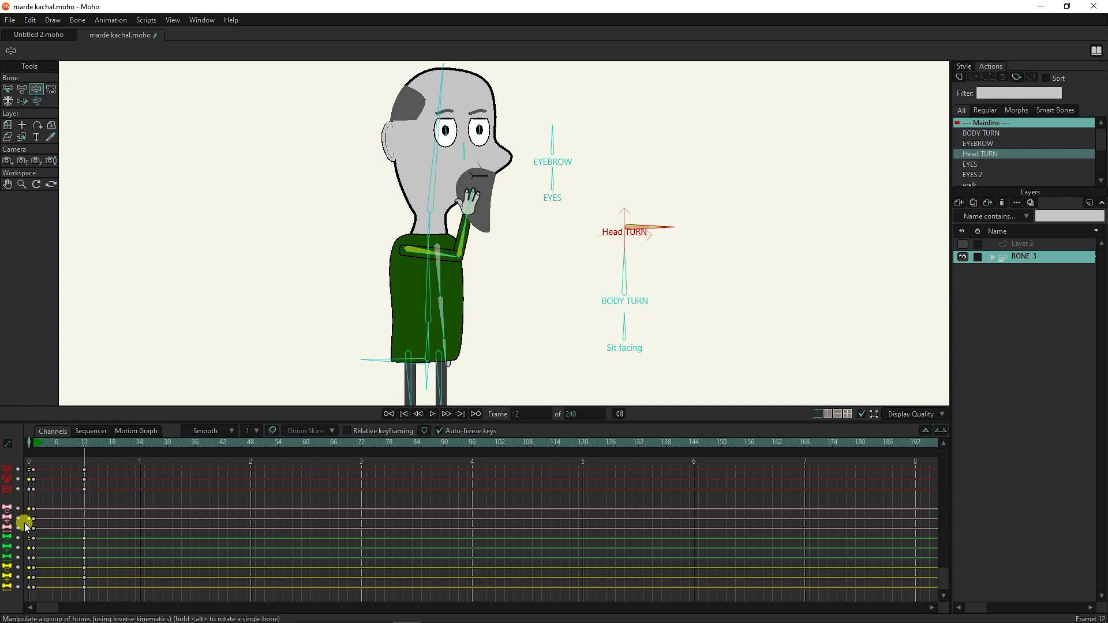
{"action": "left_click", "coordinate": [50, 449]}
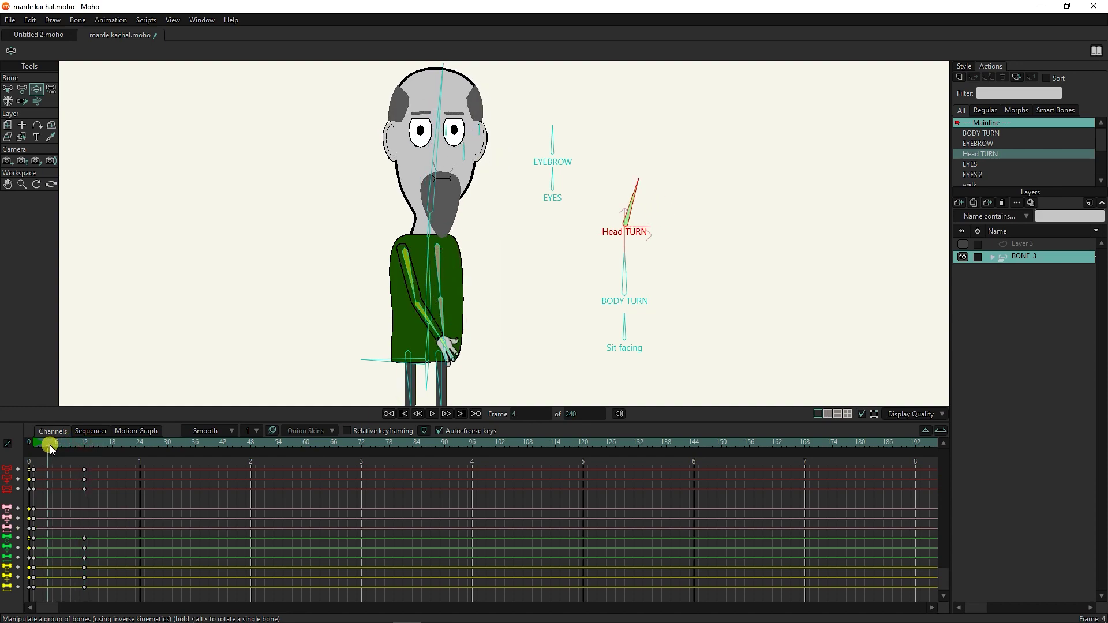
{"action": "left_click_drag", "start_coordinate": [51, 449], "coordinate": [84, 456]}
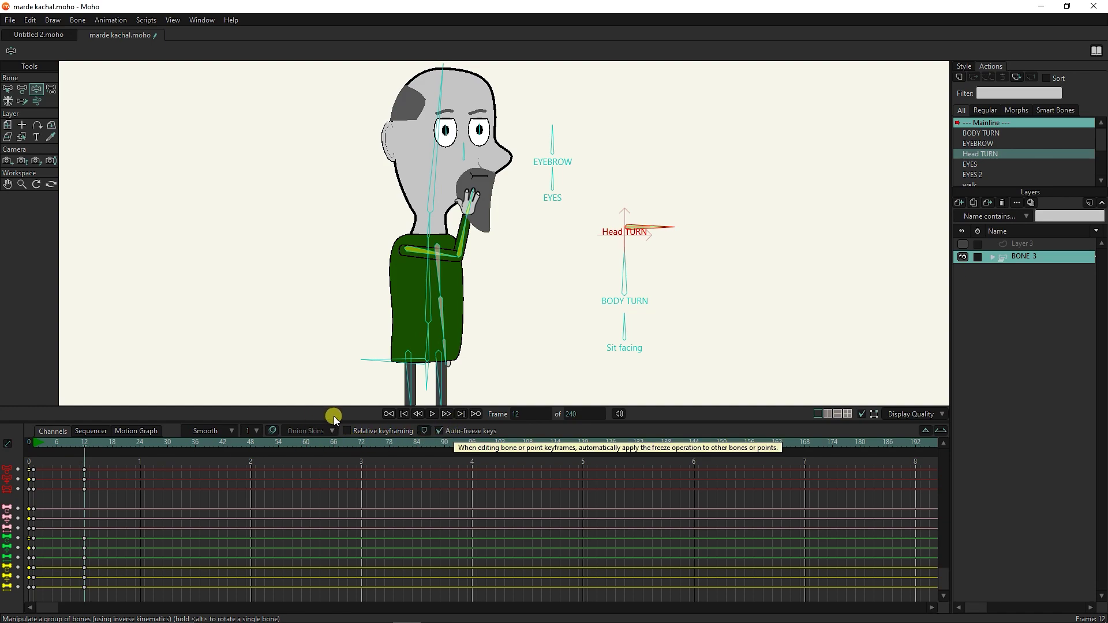
Delete the old frame-12 keyframes and return to the start of the animation
{"action": "left_click_drag", "start_coordinate": [99, 464], "coordinate": [66, 603]}
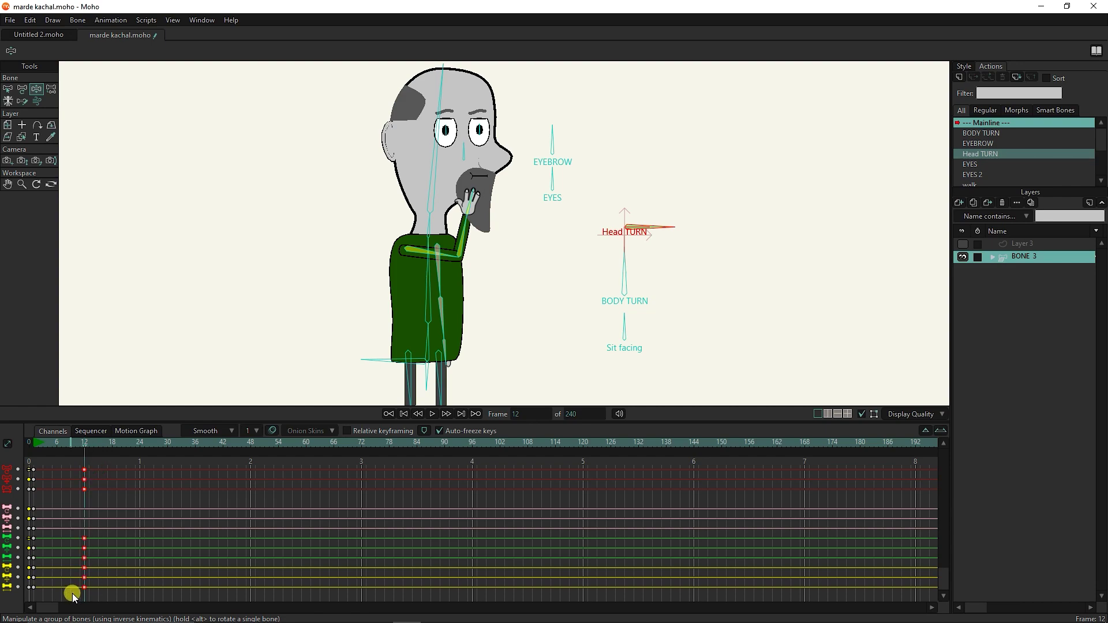
{"action": "key", "text": "Delete"}
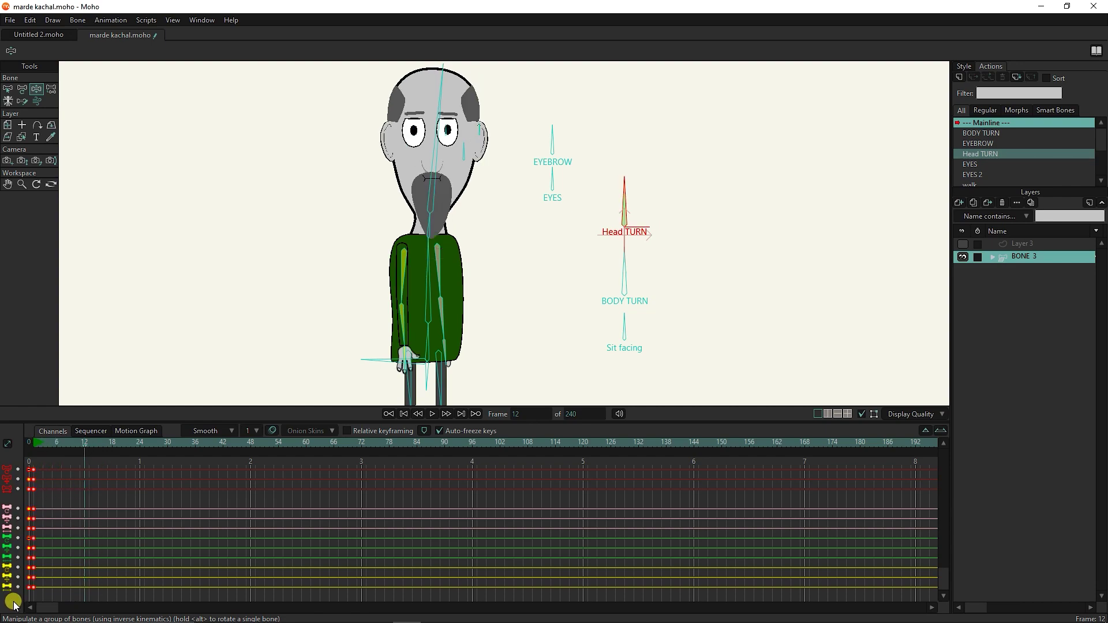
{"action": "left_click", "coordinate": [36, 534]}
{"action": "left_click", "coordinate": [35, 444]}
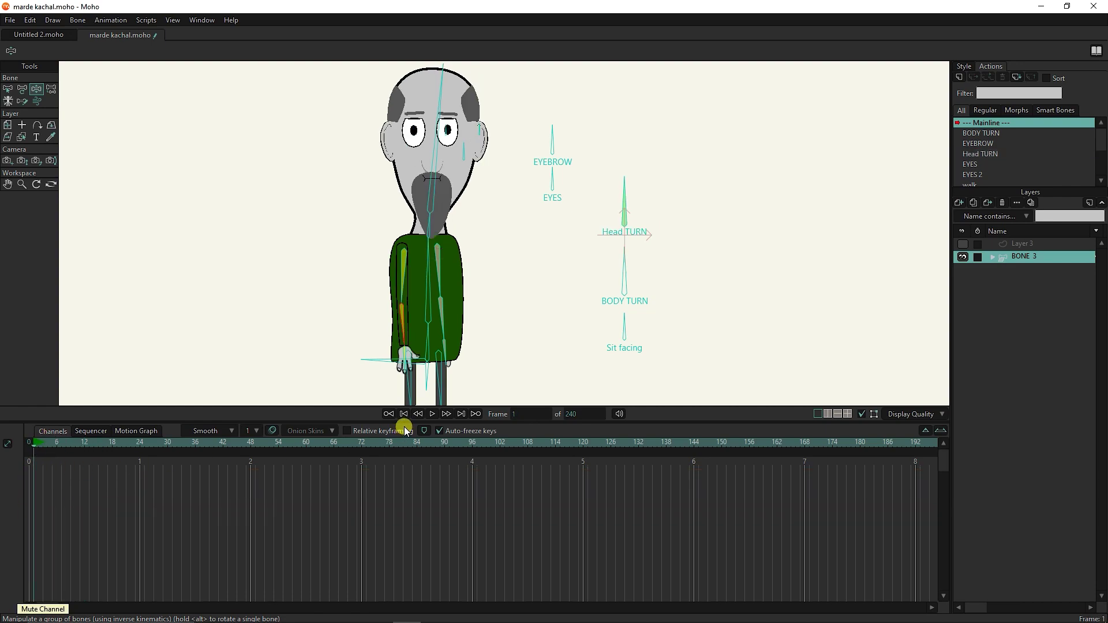
{"action": "left_click", "coordinate": [36, 443]}
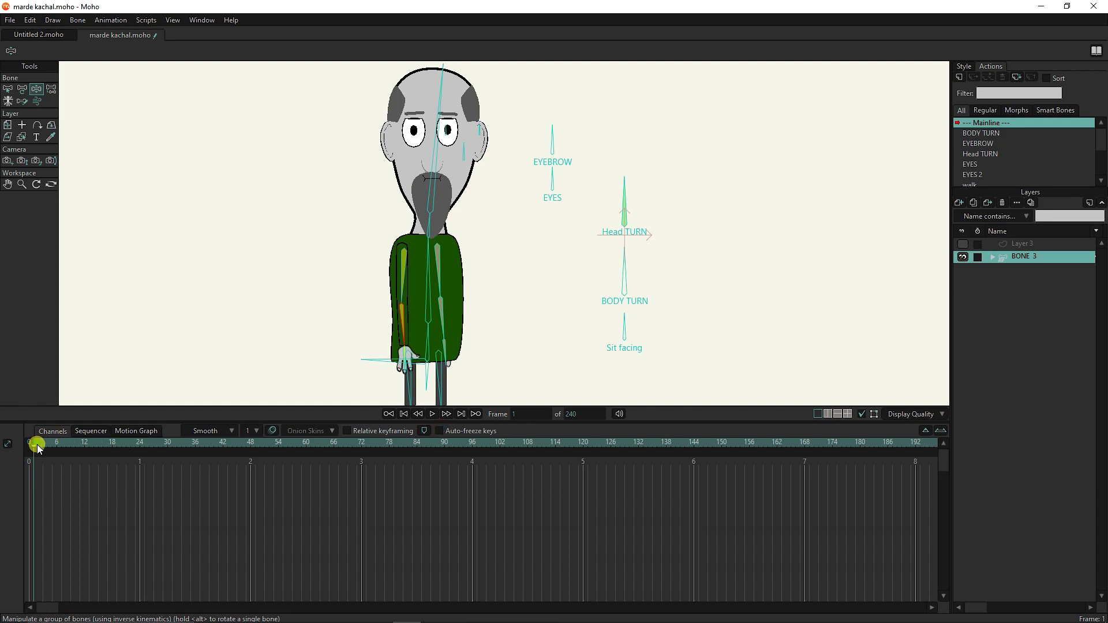
Raise the left arm outward at frame 12
{"action": "left_click", "coordinate": [403, 320]}
{"action": "left_click_drag", "start_coordinate": [44, 458], "coordinate": [87, 448]}
{"action": "left_click_drag", "start_coordinate": [429, 334], "coordinate": [311, 302]}
{"action": "left_click", "coordinate": [81, 504]}
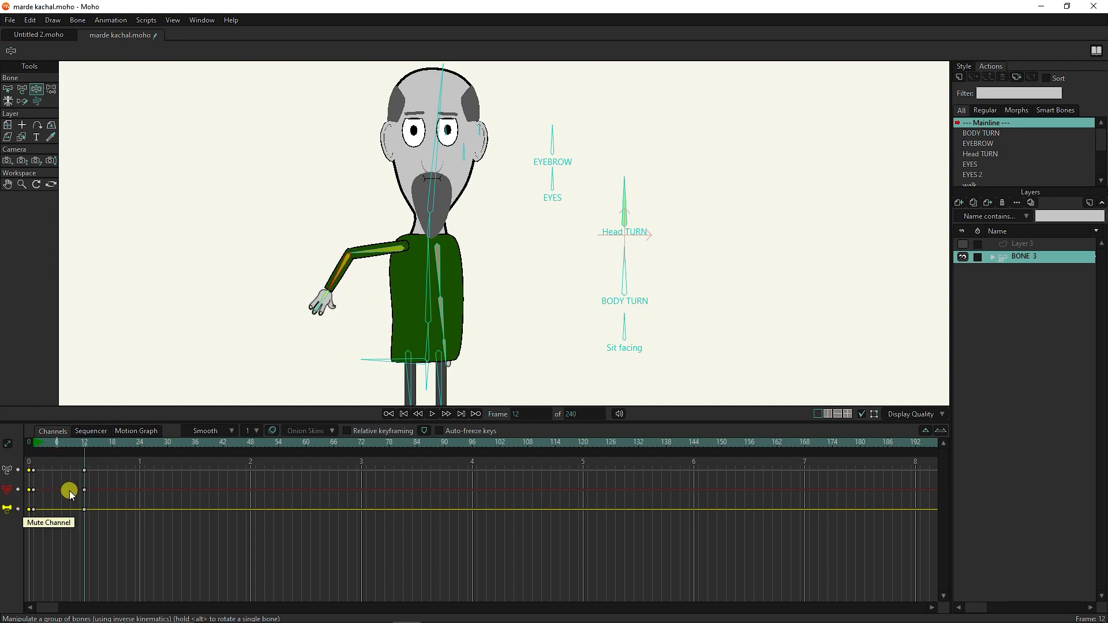
Tilt the head bone to the left at frame 24 and preview frames 16 to 24
{"action": "left_click", "coordinate": [433, 168]}
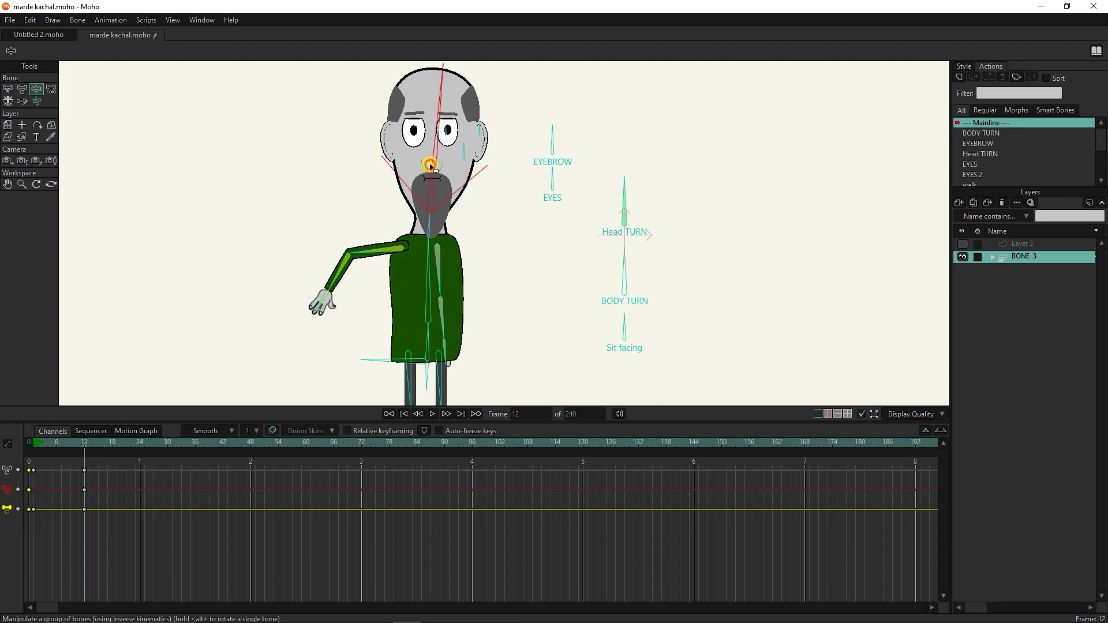
{"action": "left_click_drag", "start_coordinate": [108, 442], "coordinate": [140, 443]}
{"action": "left_click", "coordinate": [444, 196]}
{"action": "left_click_drag", "start_coordinate": [444, 196], "coordinate": [420, 188]}
{"action": "left_click", "coordinate": [163, 489]}
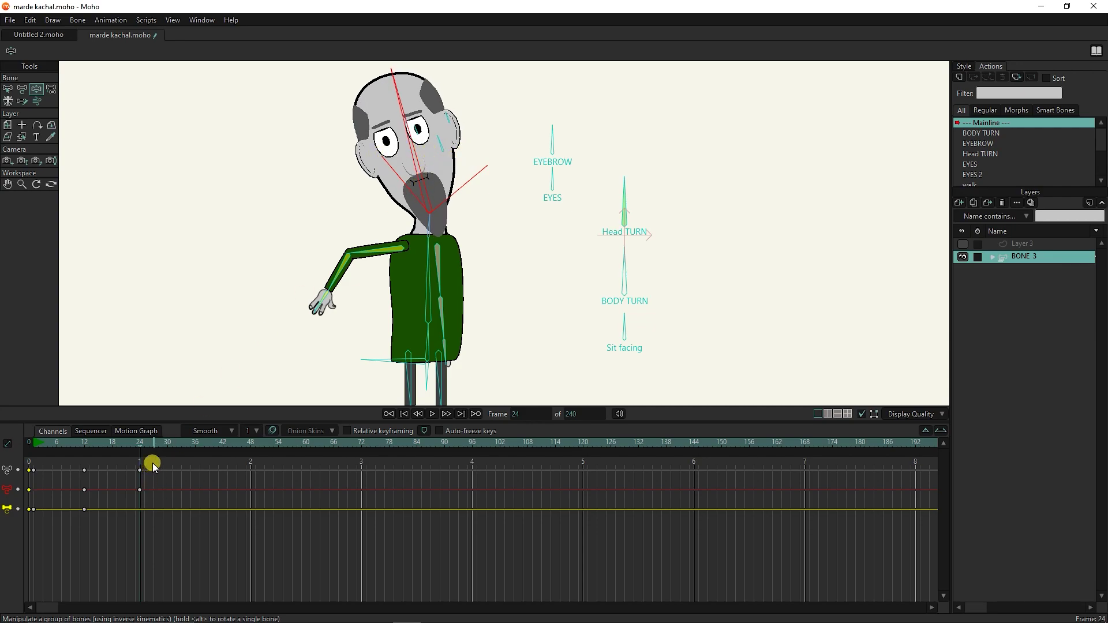
{"action": "mouse_move", "coordinate": [140, 442]}
{"action": "left_mouse_down"}
{"action": "mouse_move", "coordinate": [94, 448]}
{"action": "mouse_move", "coordinate": [141, 459]}
{"action": "left_mouse_up"}
Label the frame-24 head-tilt keyframe Coral, check the Motion Graph, and return to Channels
{"action": "right_click", "coordinate": [141, 469]}
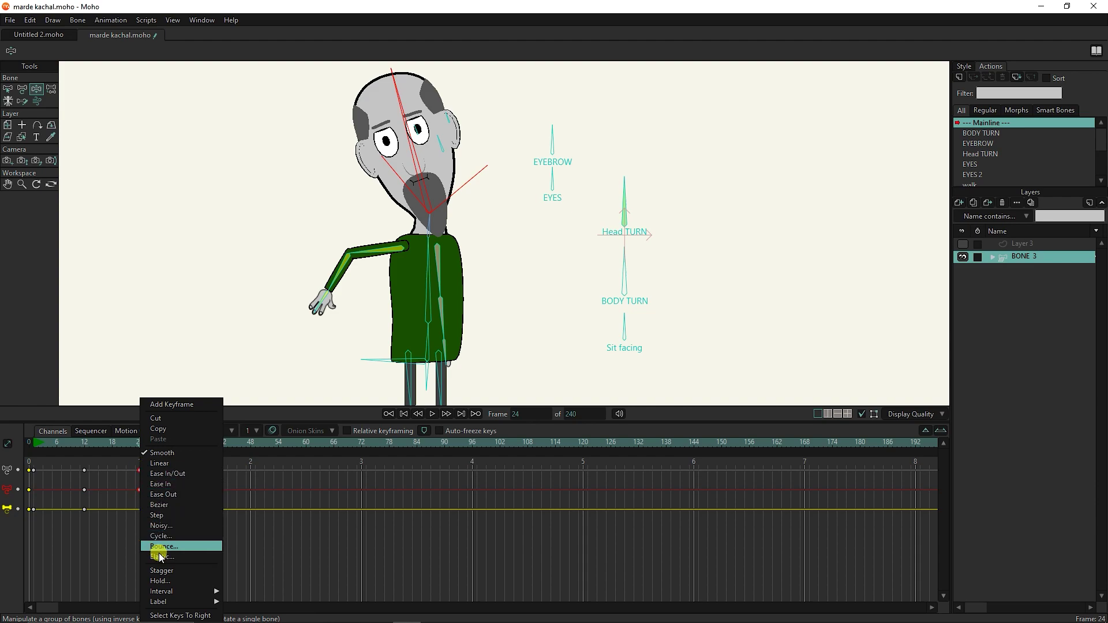
{"action": "mouse_move", "coordinate": [179, 592]}
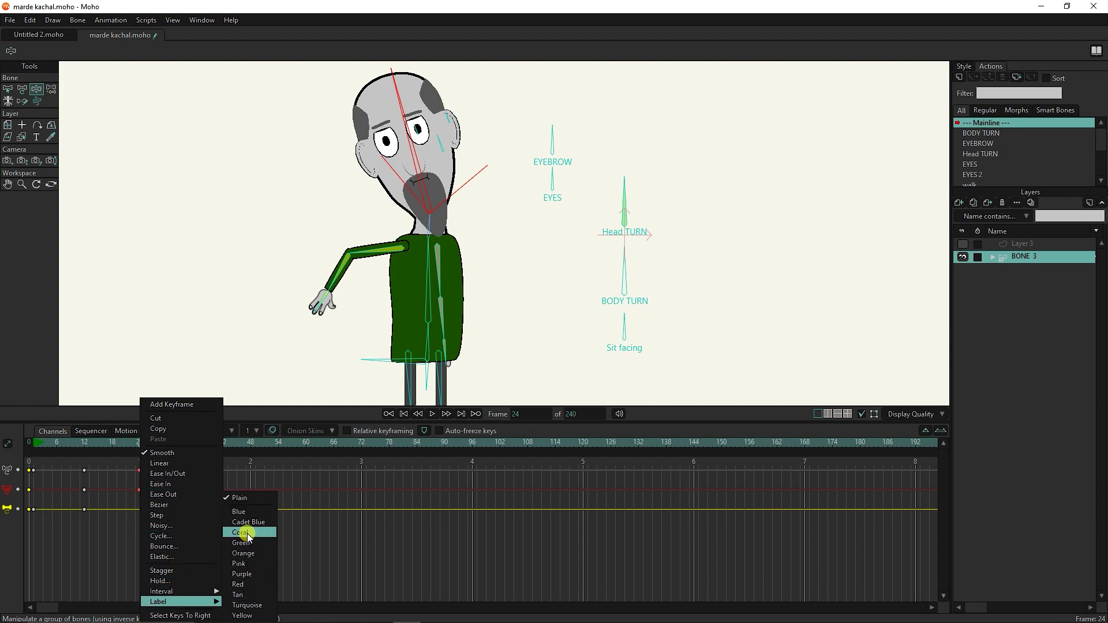
{"action": "left_click", "coordinate": [246, 534]}
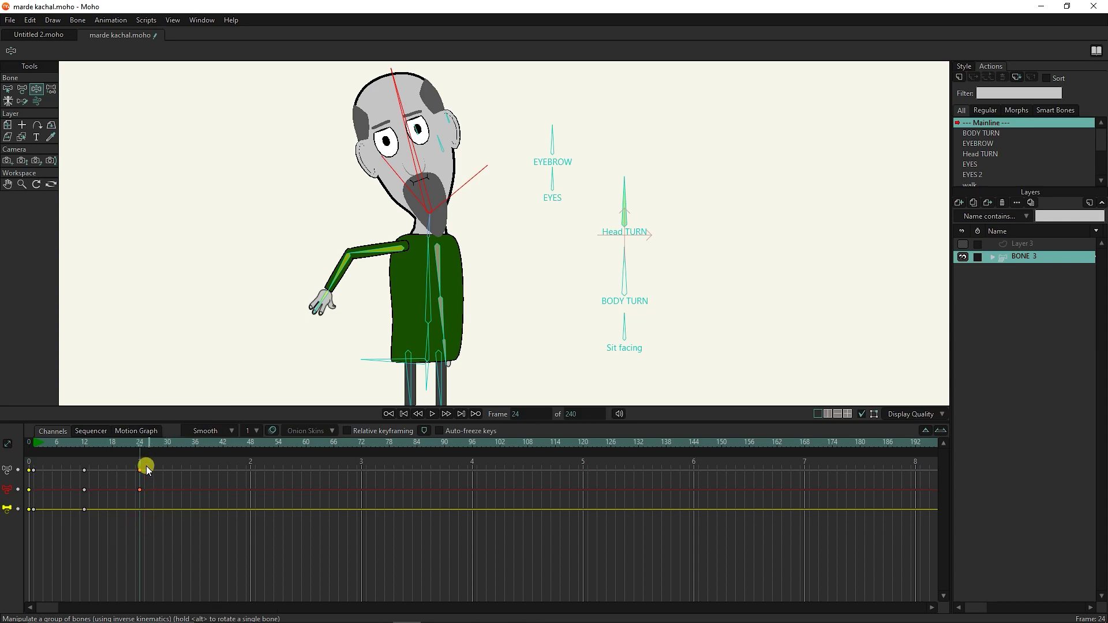
{"action": "left_click", "coordinate": [136, 432]}
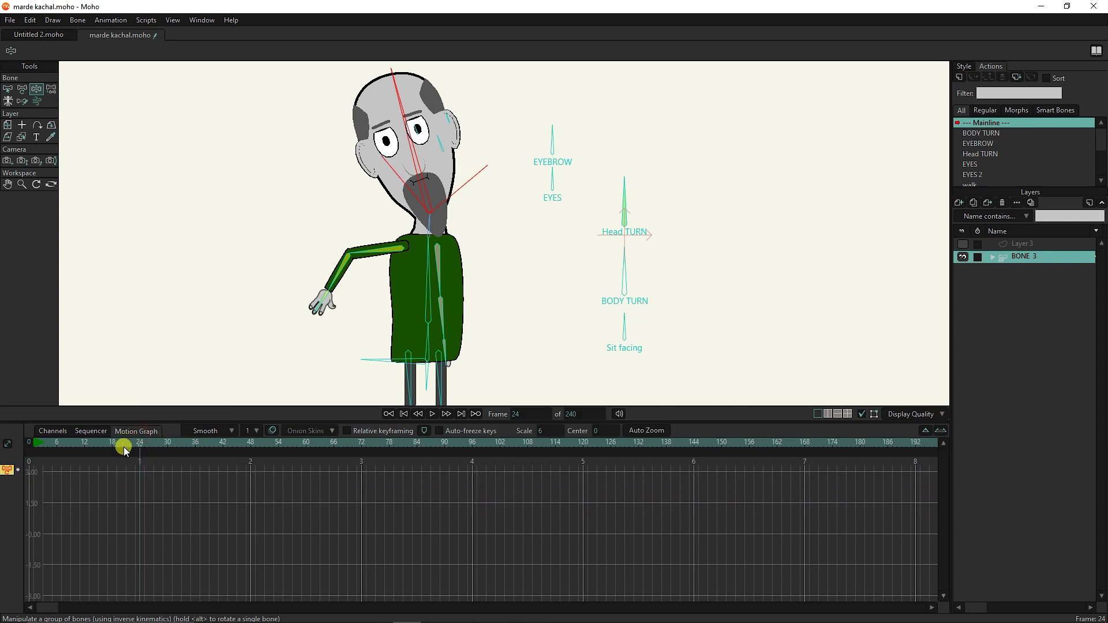
{"action": "left_click", "coordinate": [64, 432]}
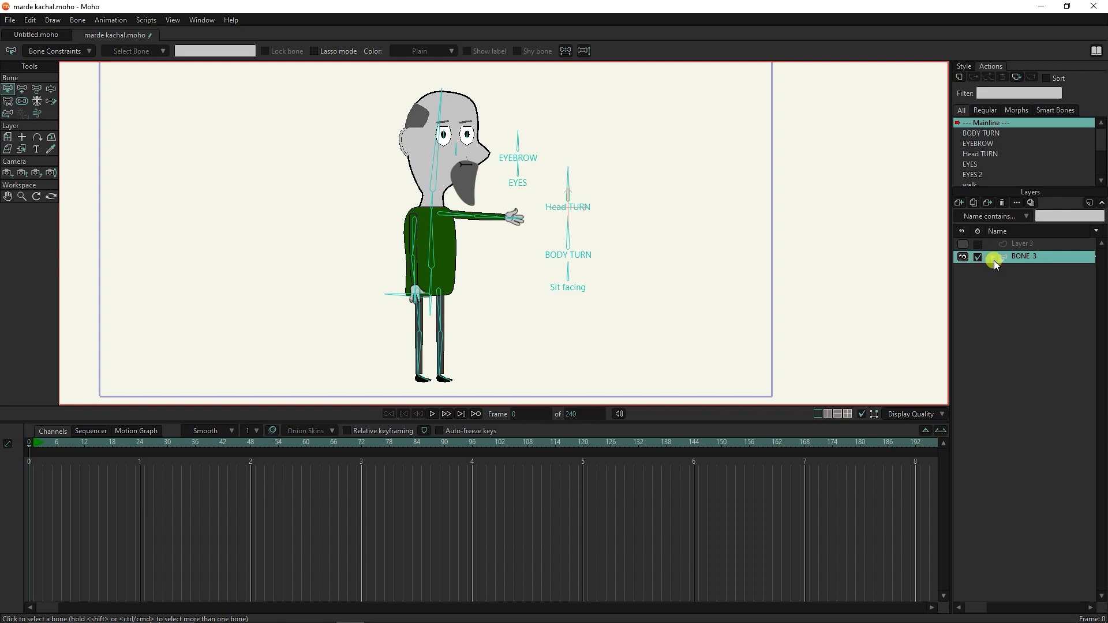
Expand the BONE 3 group, mark the tishert layer, and move to frame 6
{"action": "left_click", "coordinate": [993, 257]}
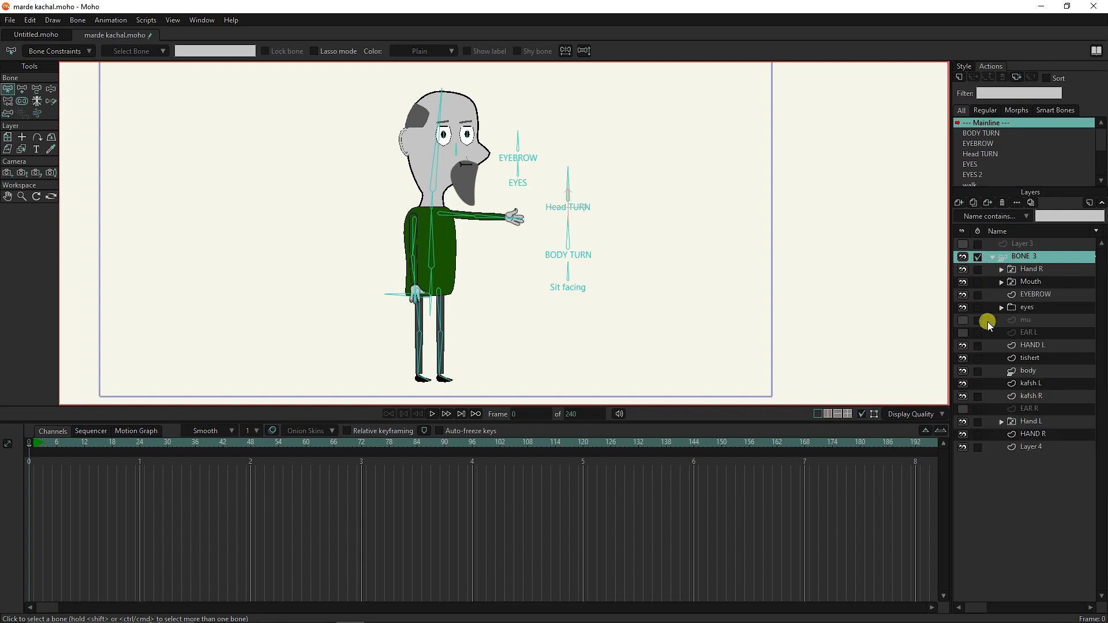
{"action": "left_click", "coordinate": [977, 357]}
{"action": "left_click_drag", "start_coordinate": [54, 442], "coordinate": [58, 442]}
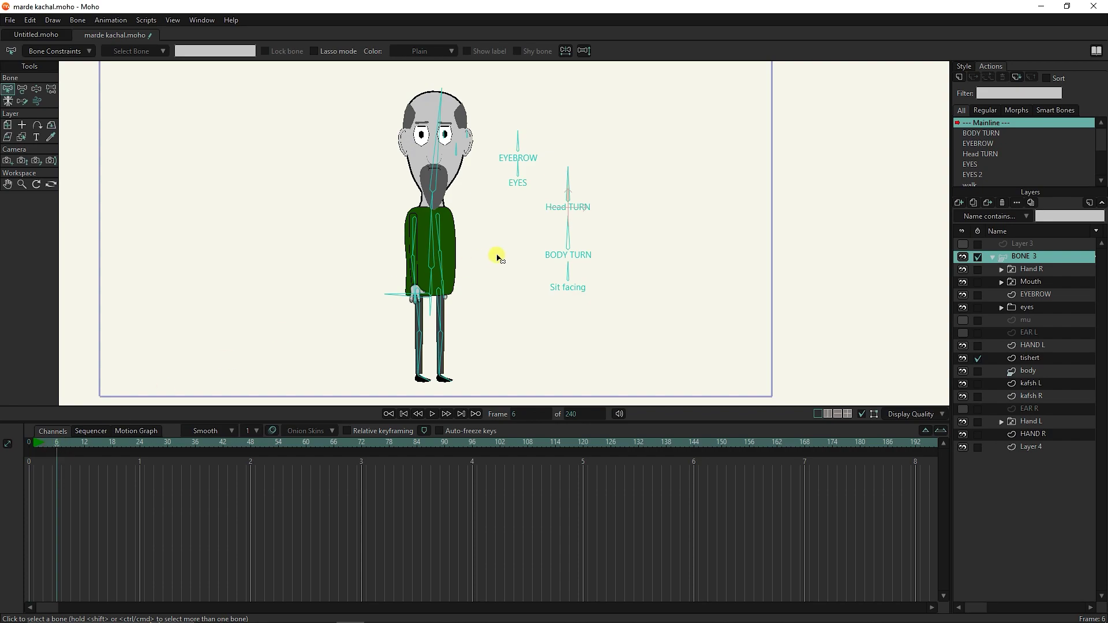
Bend the character's body bone to the left at frame 6 and select the new keyframe
{"action": "left_click", "coordinate": [37, 91]}
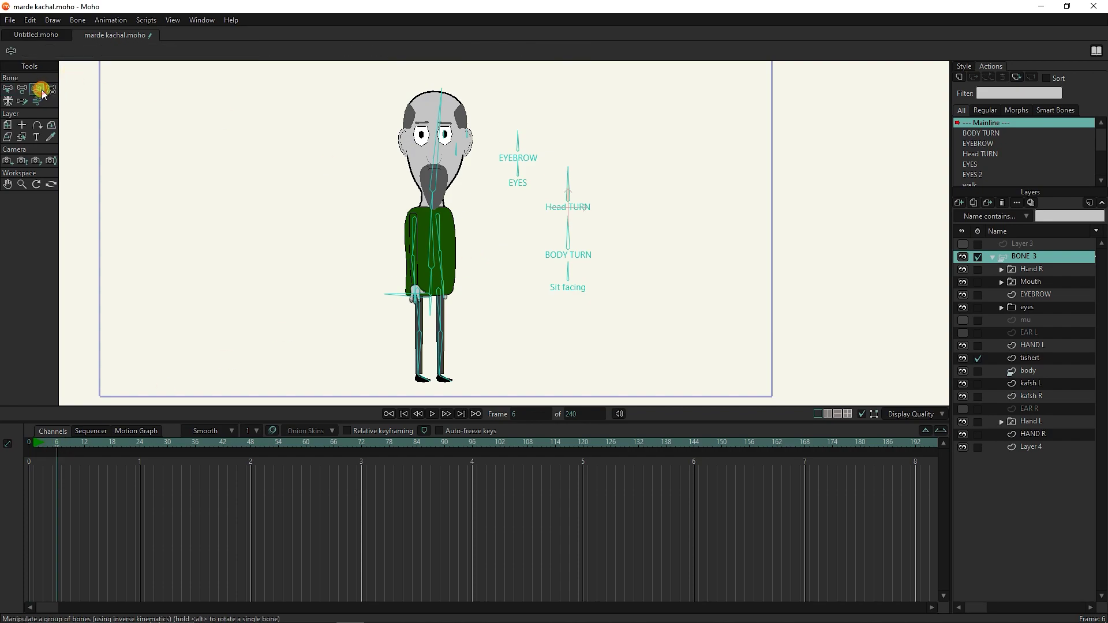
{"action": "left_click_drag", "start_coordinate": [434, 247], "coordinate": [391, 236]}
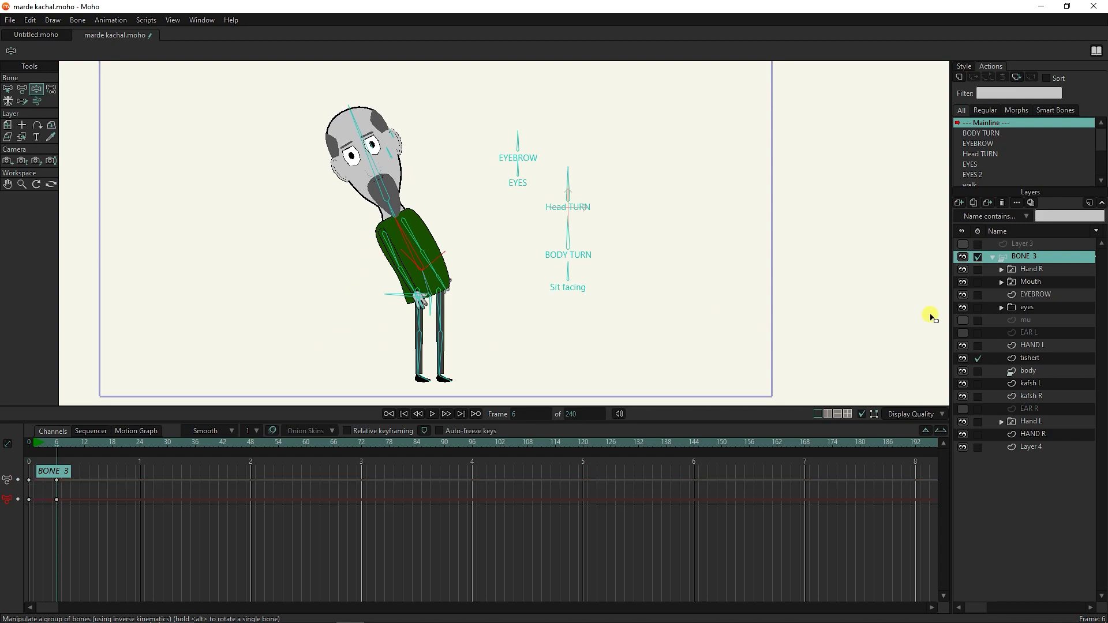
{"action": "left_click", "coordinate": [988, 255]}
{"action": "left_click", "coordinate": [58, 485]}
{"action": "left_click", "coordinate": [80, 471]}
On the tishert layer, drag the T-shirt's right-edge point outward into a rounder bulge and preview nearby frames
{"action": "left_click", "coordinate": [1030, 358]}
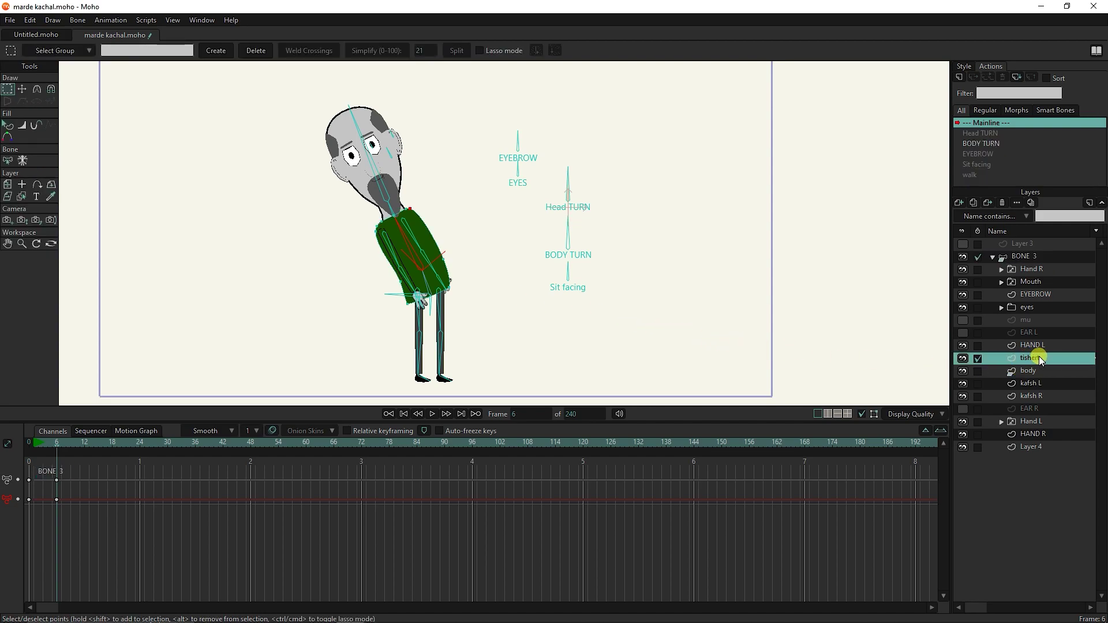
{"action": "scroll", "coordinate": [415, 240], "scroll_direction": "up", "scroll_amount": 4}
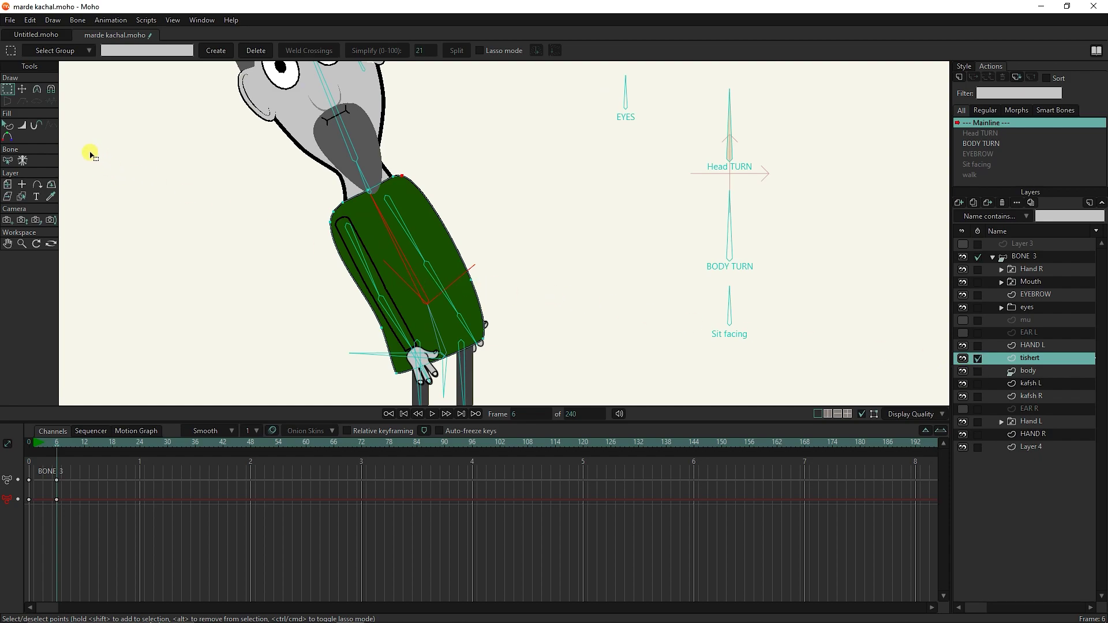
{"action": "left_click", "coordinate": [22, 89]}
{"action": "left_click_drag", "start_coordinate": [470, 280], "coordinate": [494, 256]}
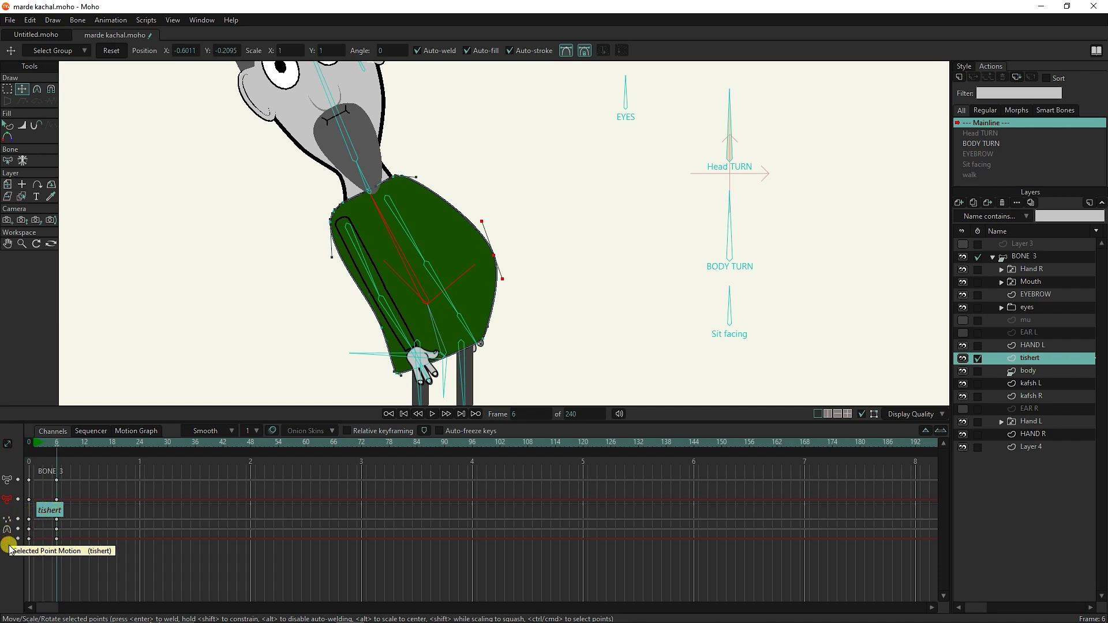
{"action": "left_click_drag", "start_coordinate": [42, 442], "coordinate": [56, 450]}
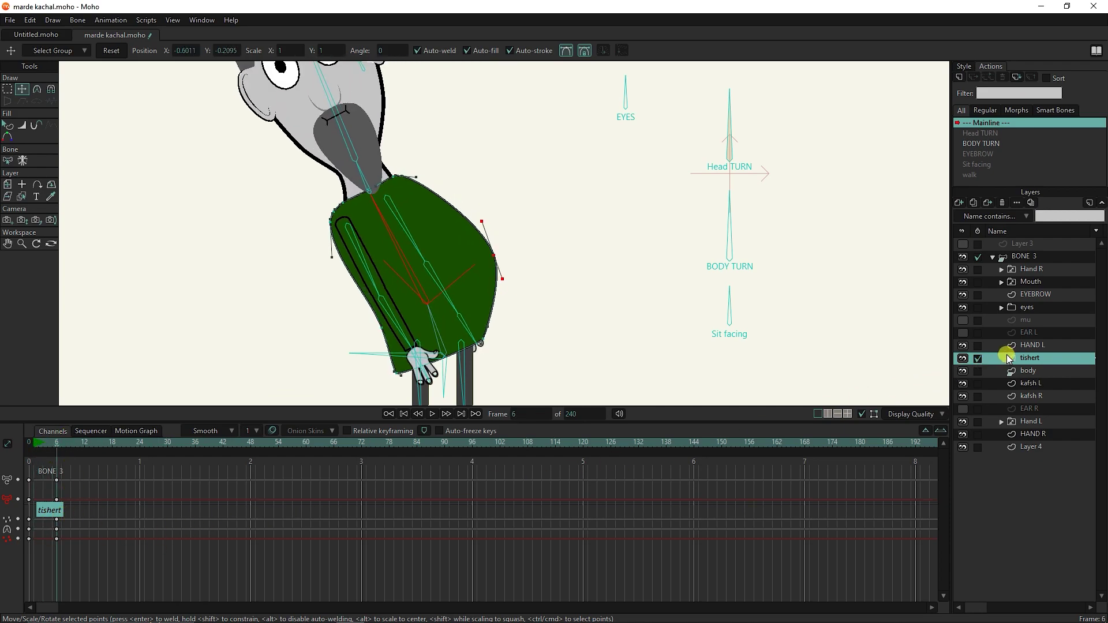
Set the tishert layer's colour to Pink in Layer Settings, apply it, and close the dialog
{"action": "double_click", "coordinate": [1030, 359]}
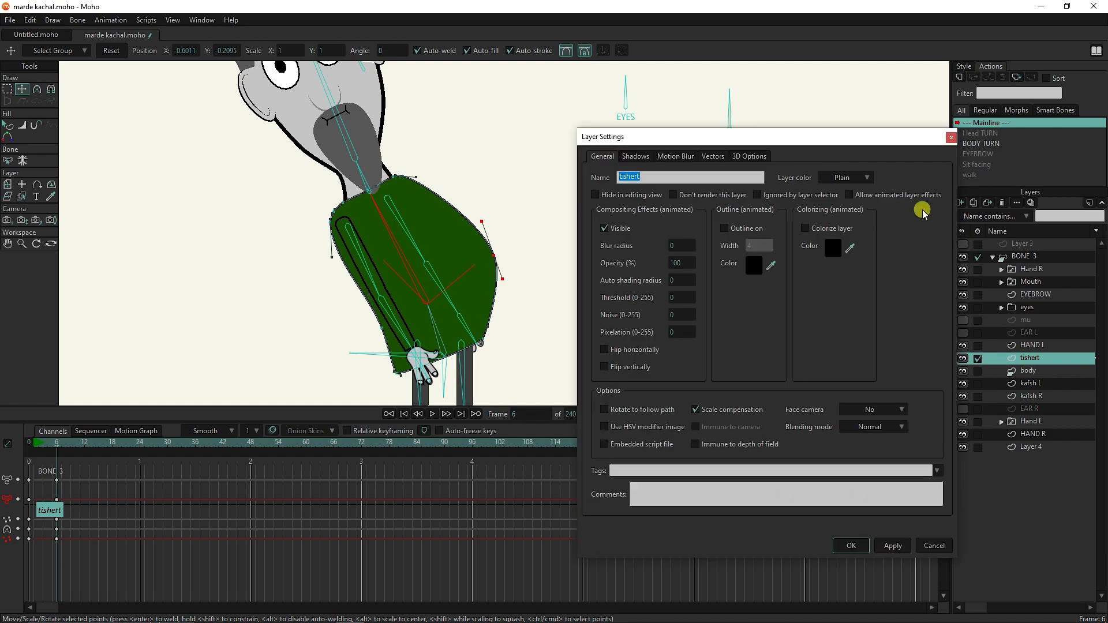
{"action": "left_click", "coordinate": [846, 177]}
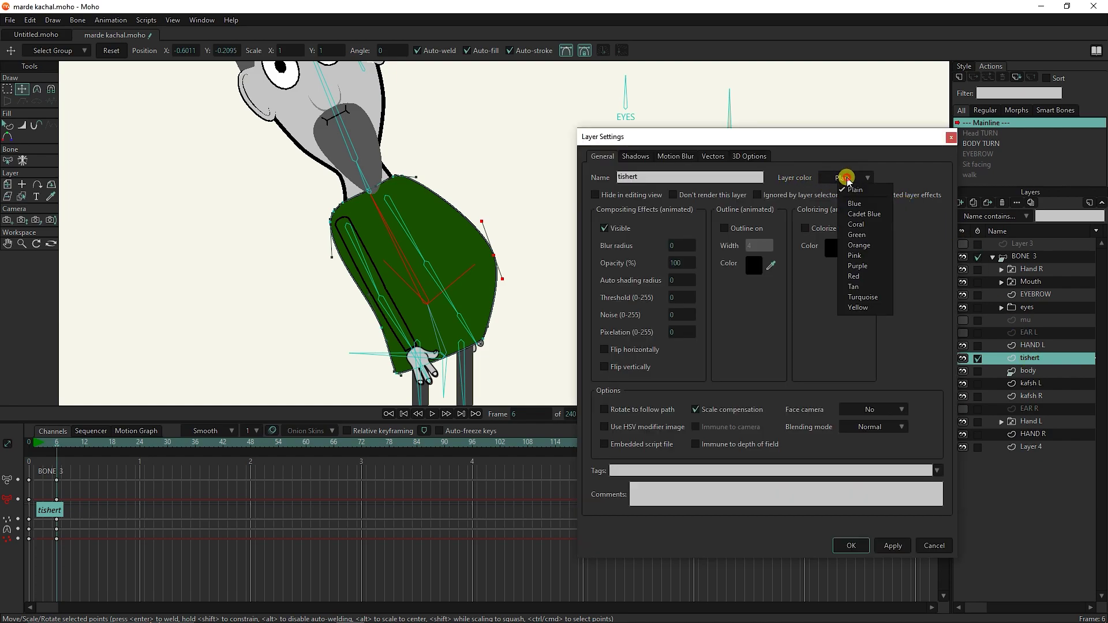
{"action": "left_click", "coordinate": [858, 255]}
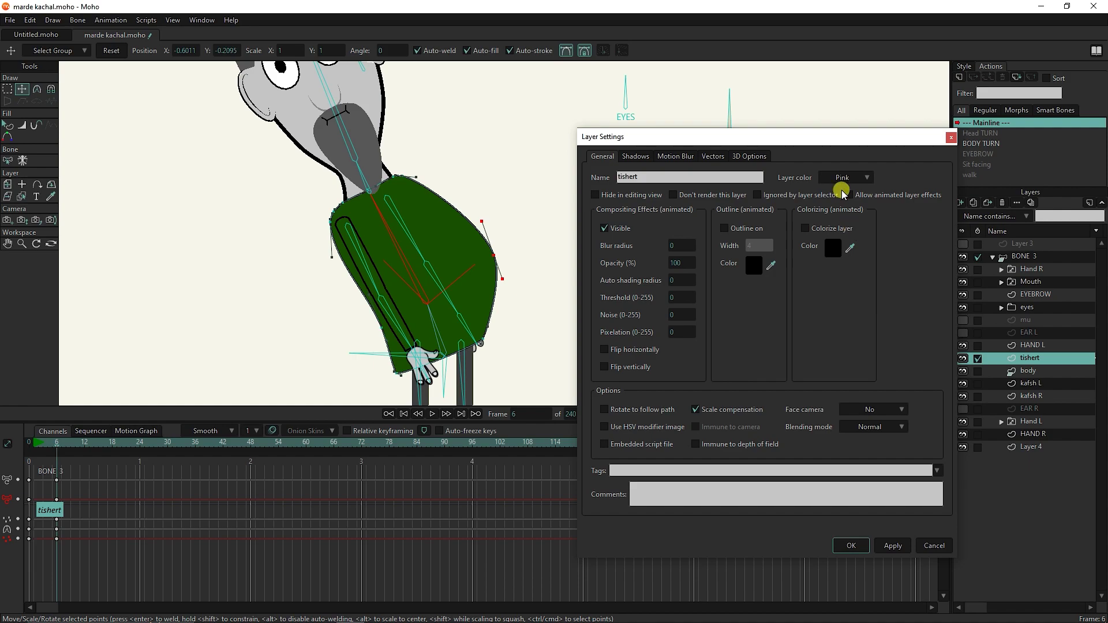
{"action": "left_click", "coordinate": [894, 545]}
{"action": "left_click", "coordinate": [852, 546]}
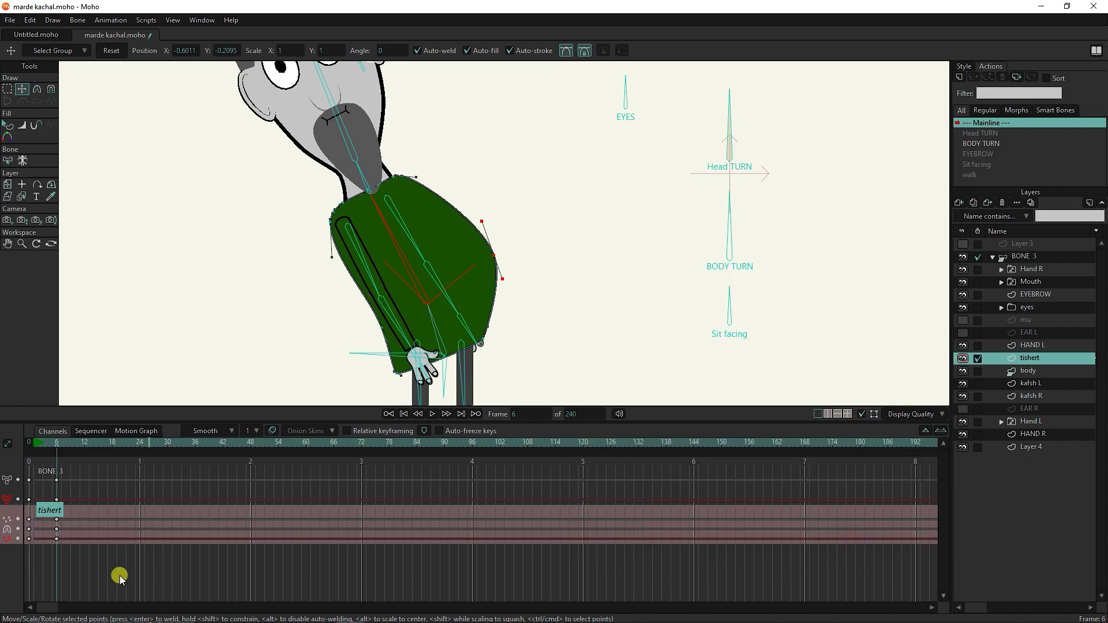